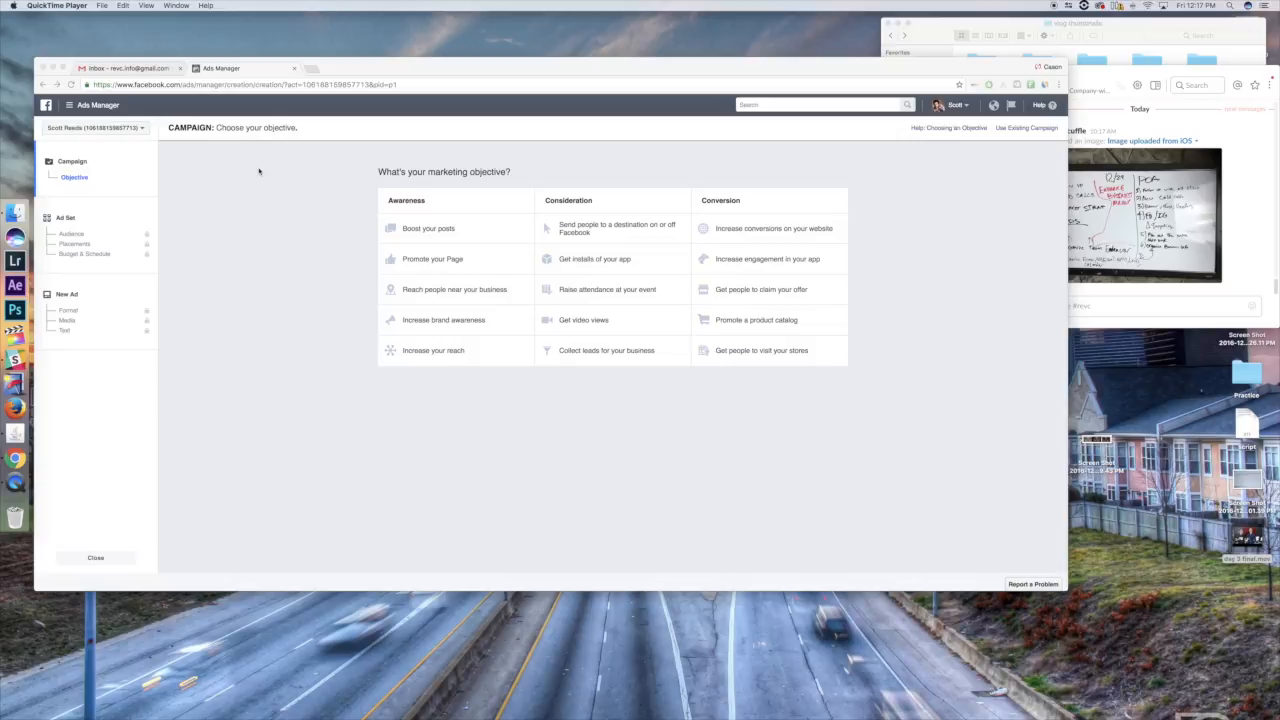
- Switch from Ads Manager to Power Editor to start a new campaign
left_click(250, 287)
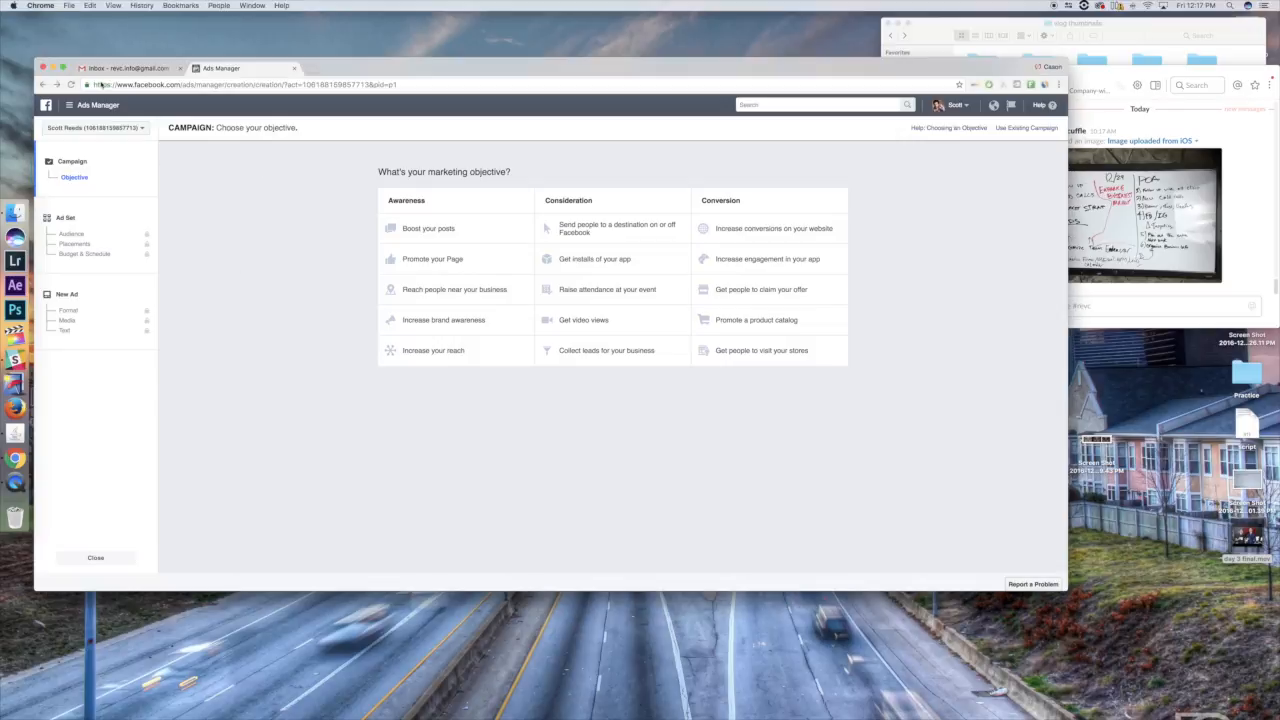
left_click(69, 104)
left_click(84, 174)
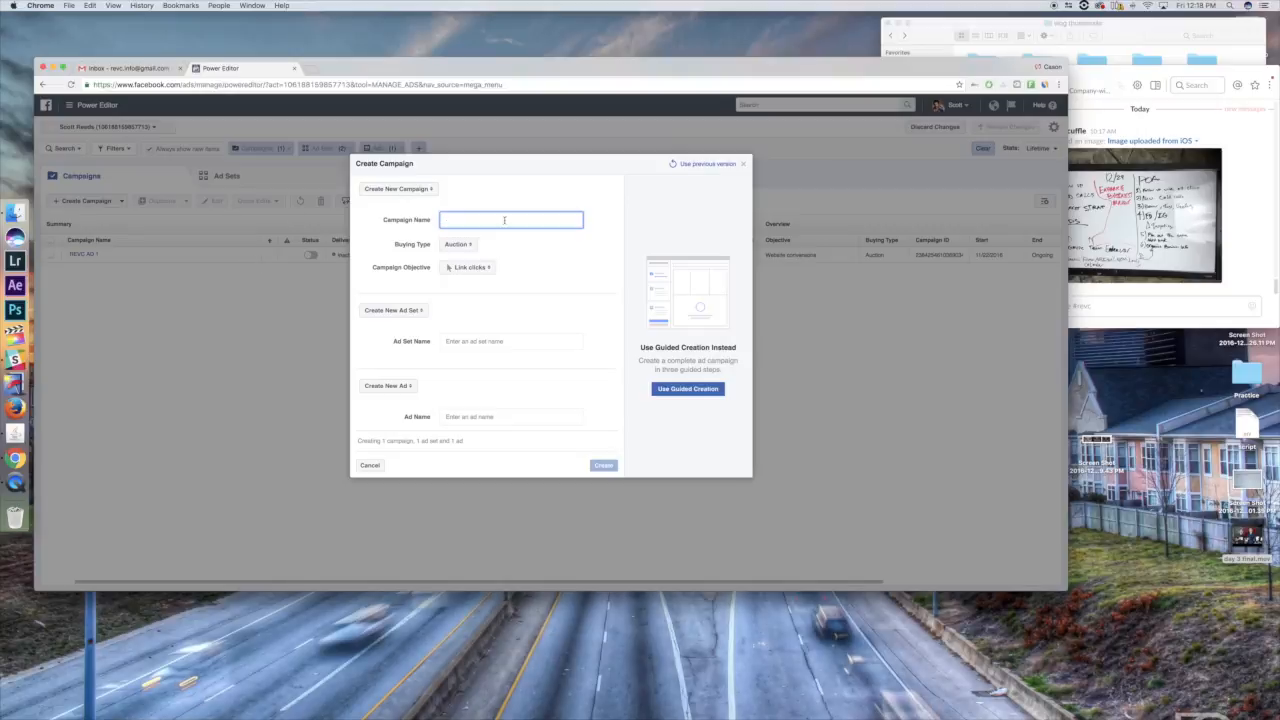
- Name the new campaign REVC2, with the Auction buying type and the Link clicks objective
type("REVC2")
left_click(462, 245)
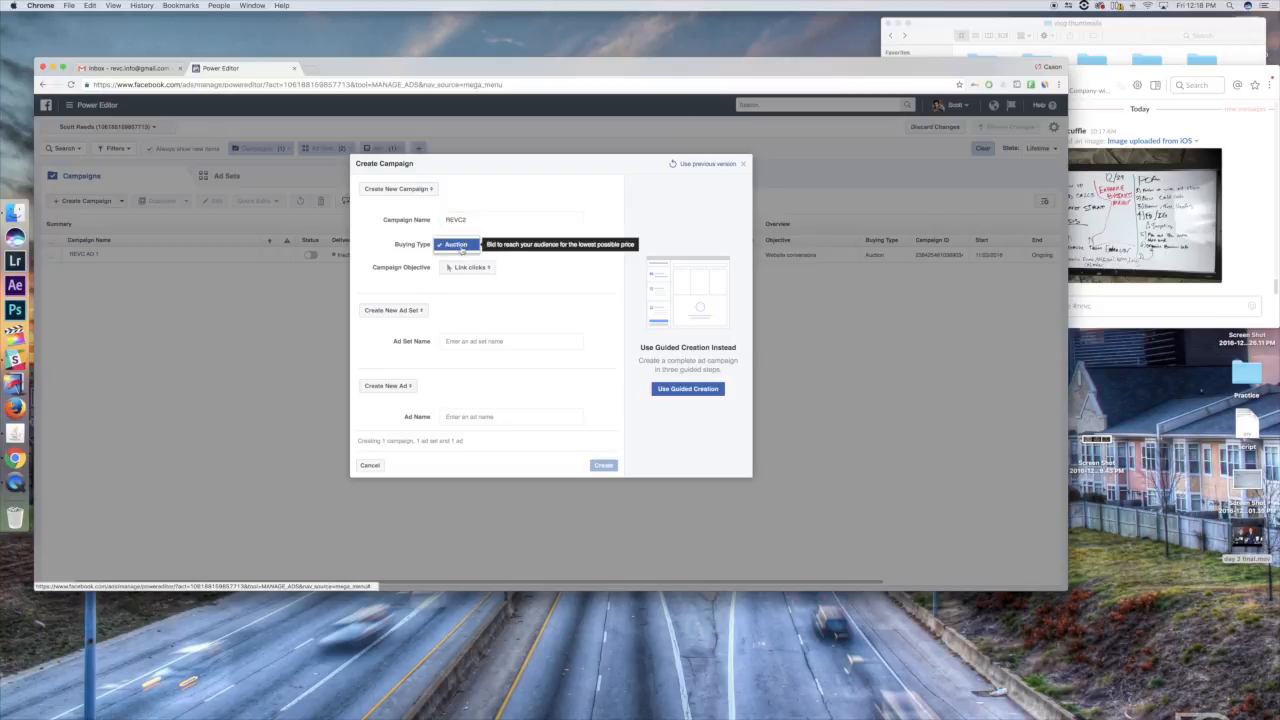
left_click(469, 267)
left_click(479, 268)
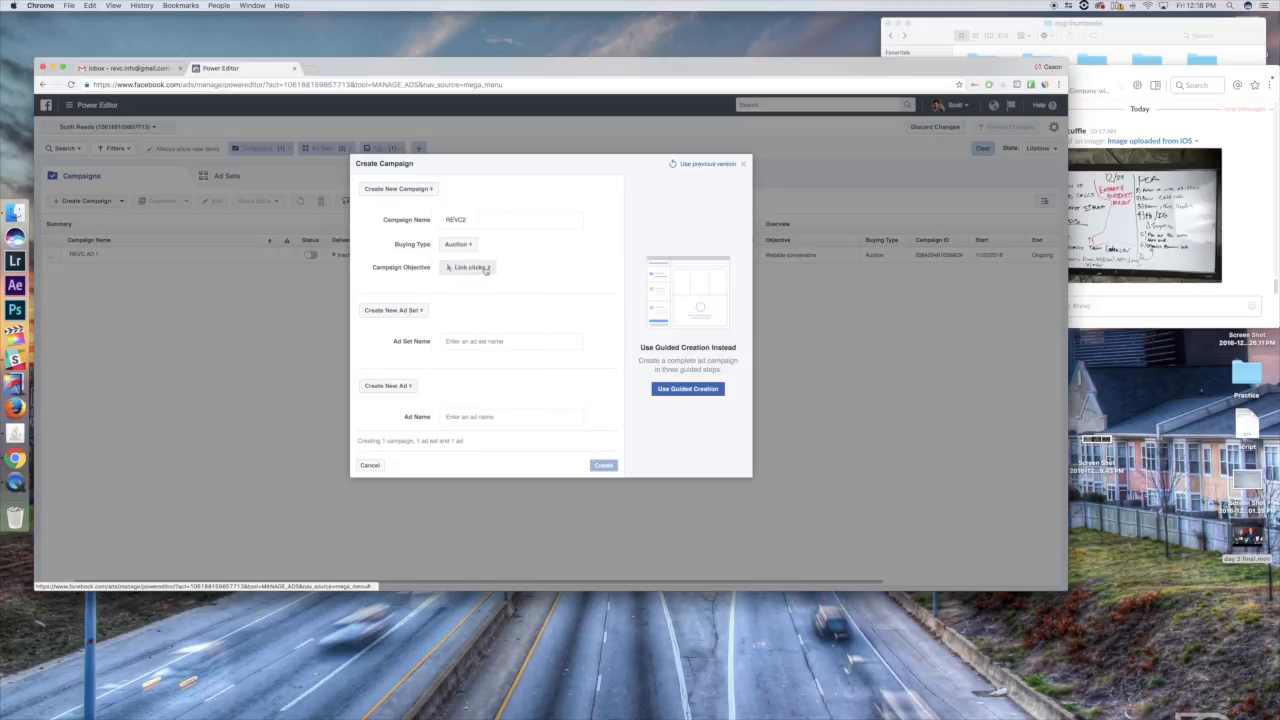
- Reuse the campaign name REVC2 for the ad set and the ad, and create the campaign
left_click(464, 346)
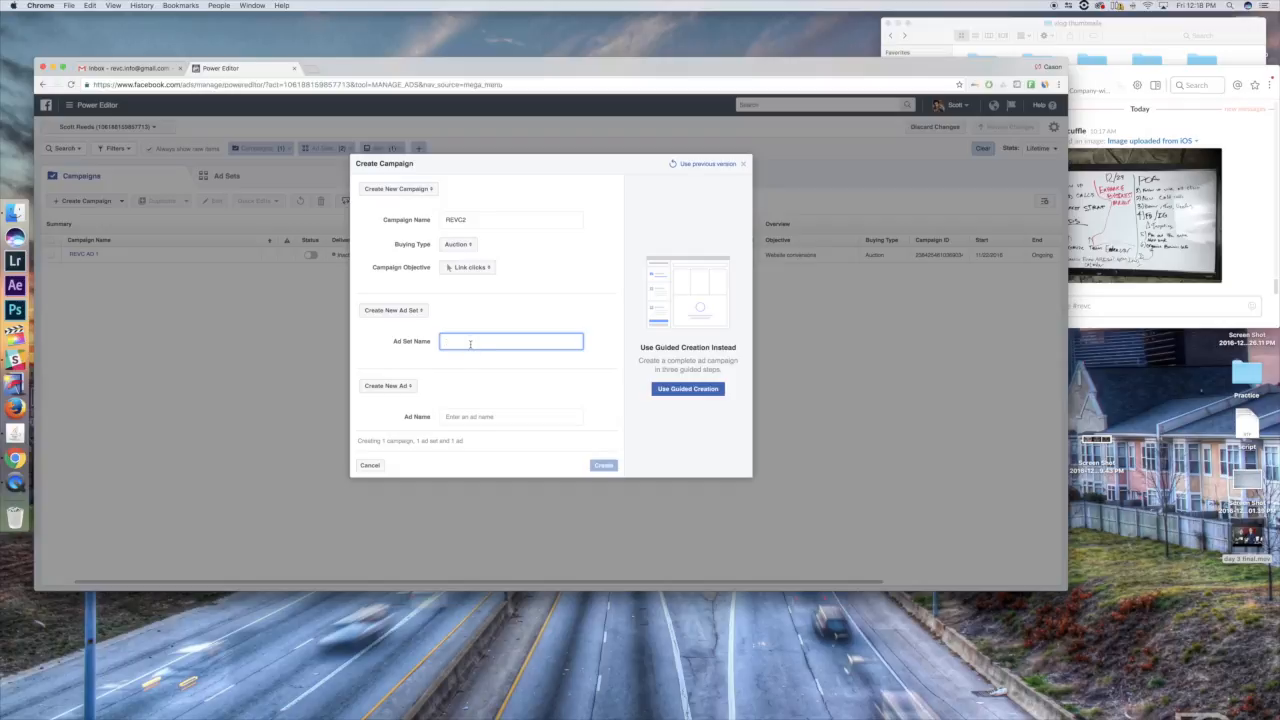
left_click_drag(489, 218, 410, 216)
key("super+c")
left_click(472, 342)
key("super+v")
left_click(468, 413)
key("super+v")
left_click(602, 466)
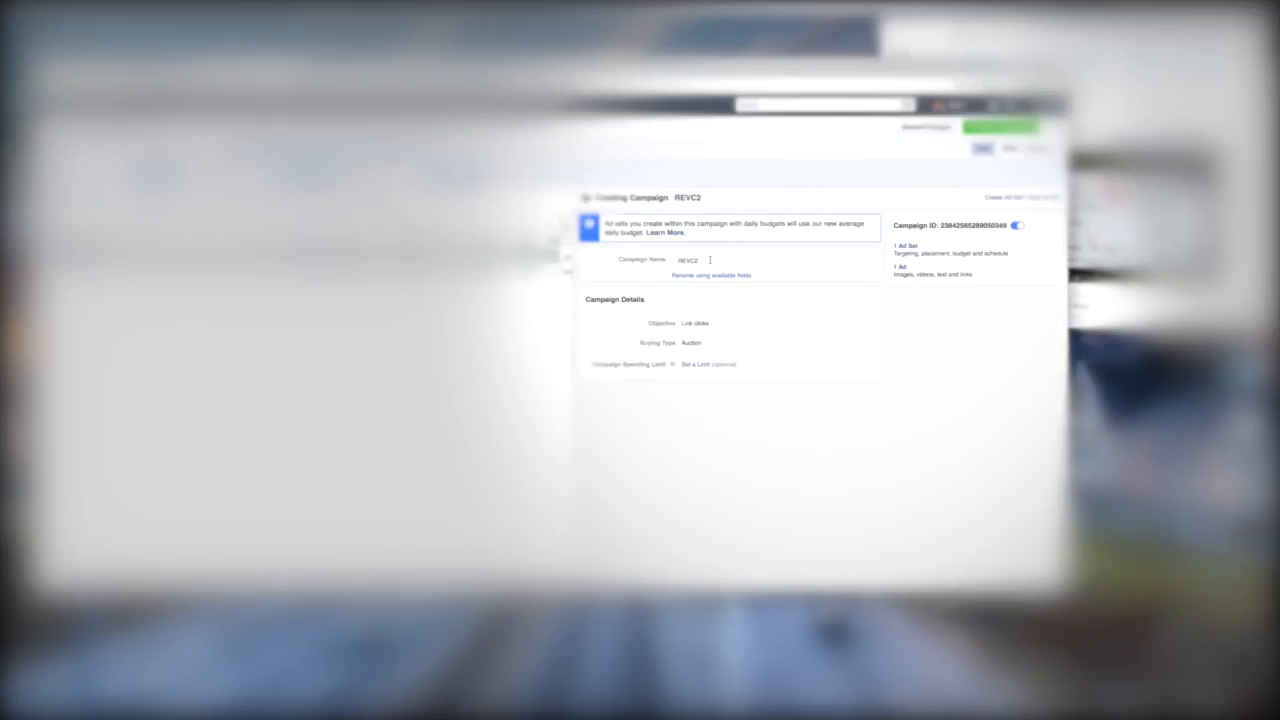
- Check the optional spending limit setting of the REVC2 campaign
left_click(697, 365)
left_click(744, 335)
left_click(567, 247)
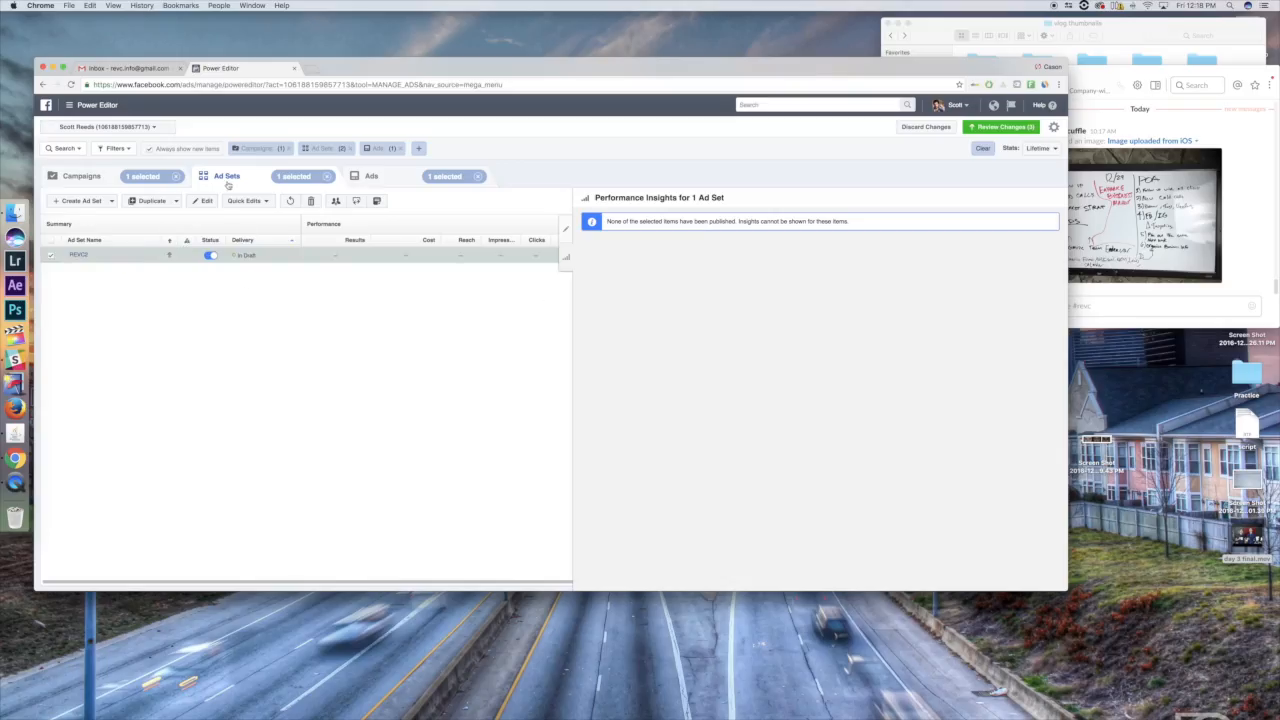
- Open the REVC2 ad set for editing and apply the saved audience REVC Audience 1
left_click(567, 230)
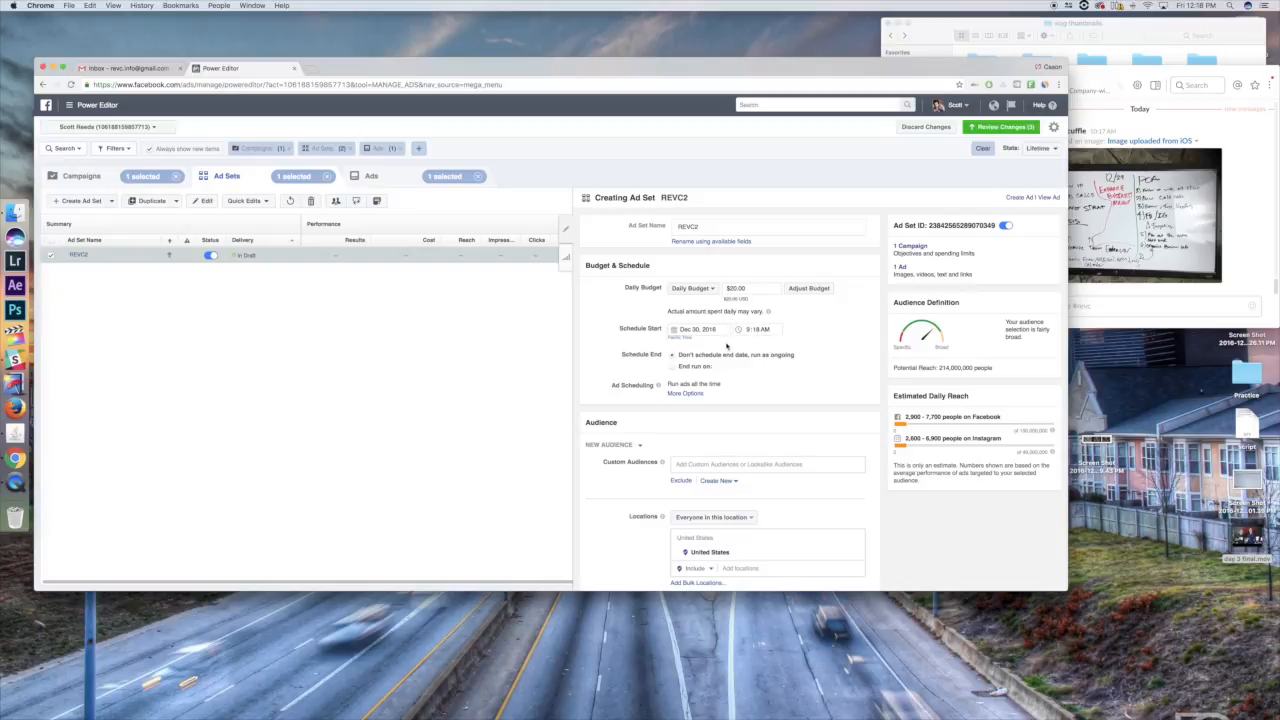
left_click_drag(698, 356, 747, 357)
left_click(762, 369)
scroll(749, 380, "down", 3)
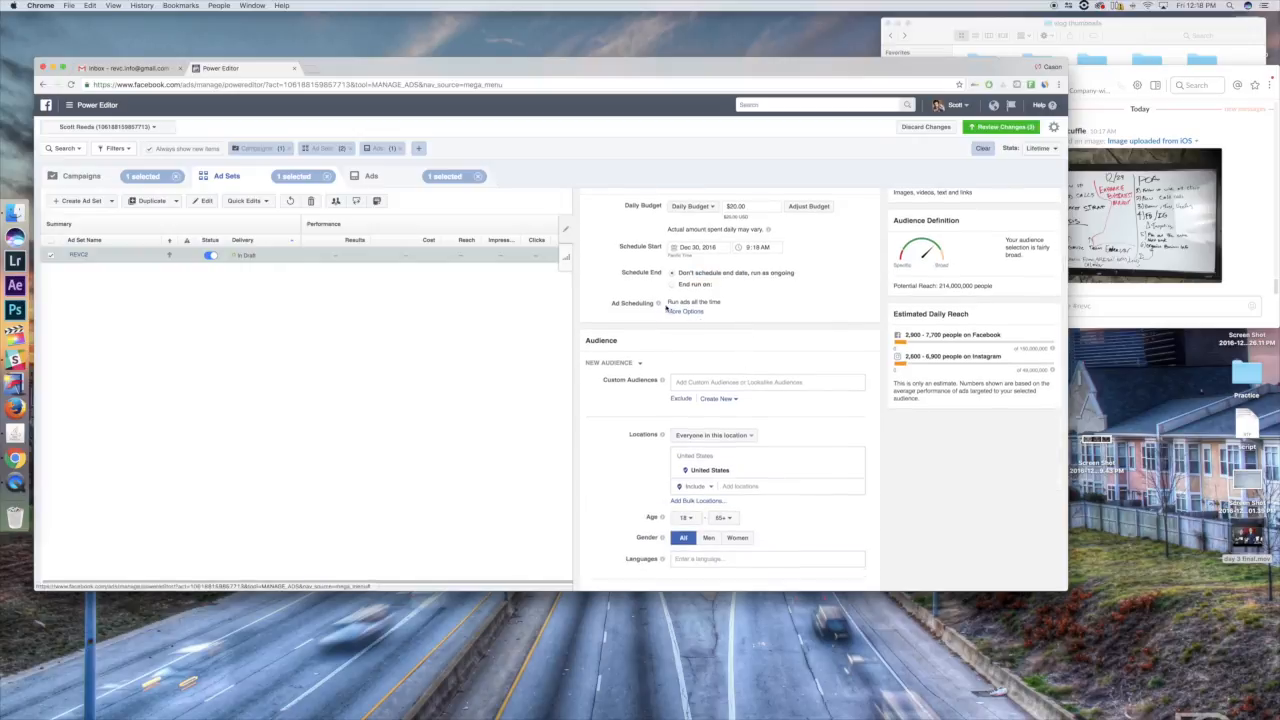
scroll(636, 266, "down", 4)
left_click(639, 258)
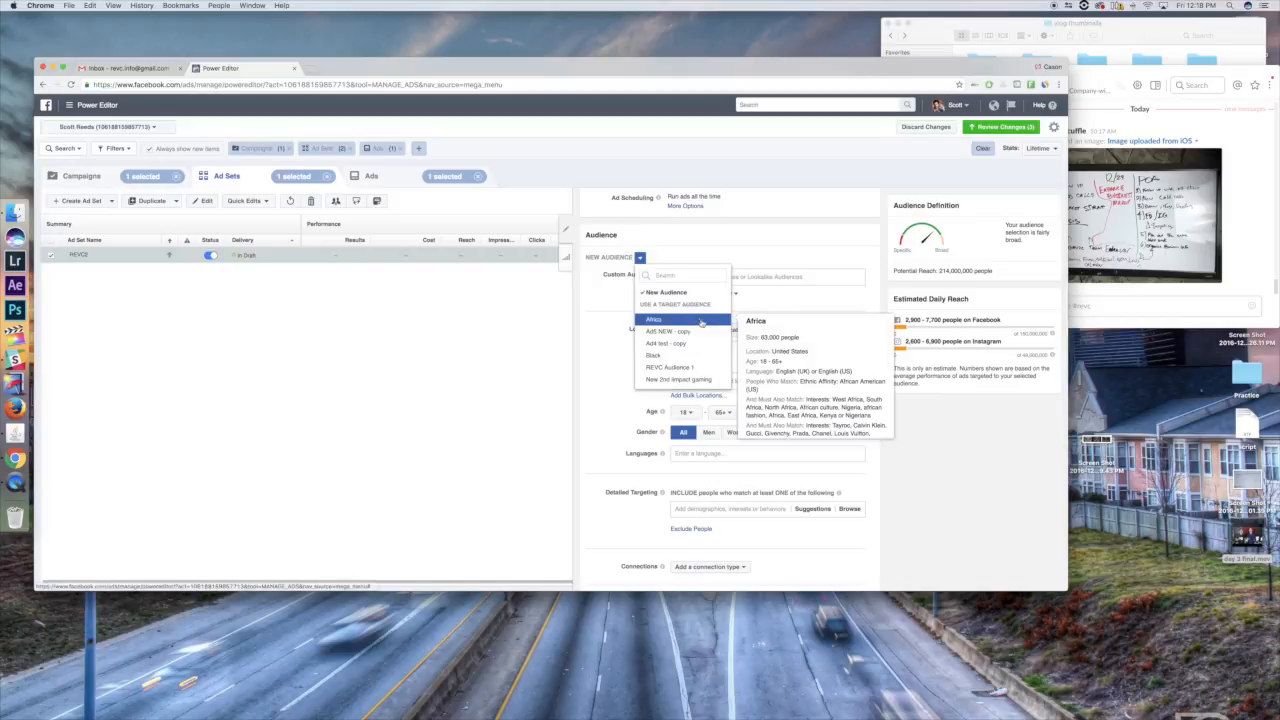
left_click(693, 368)
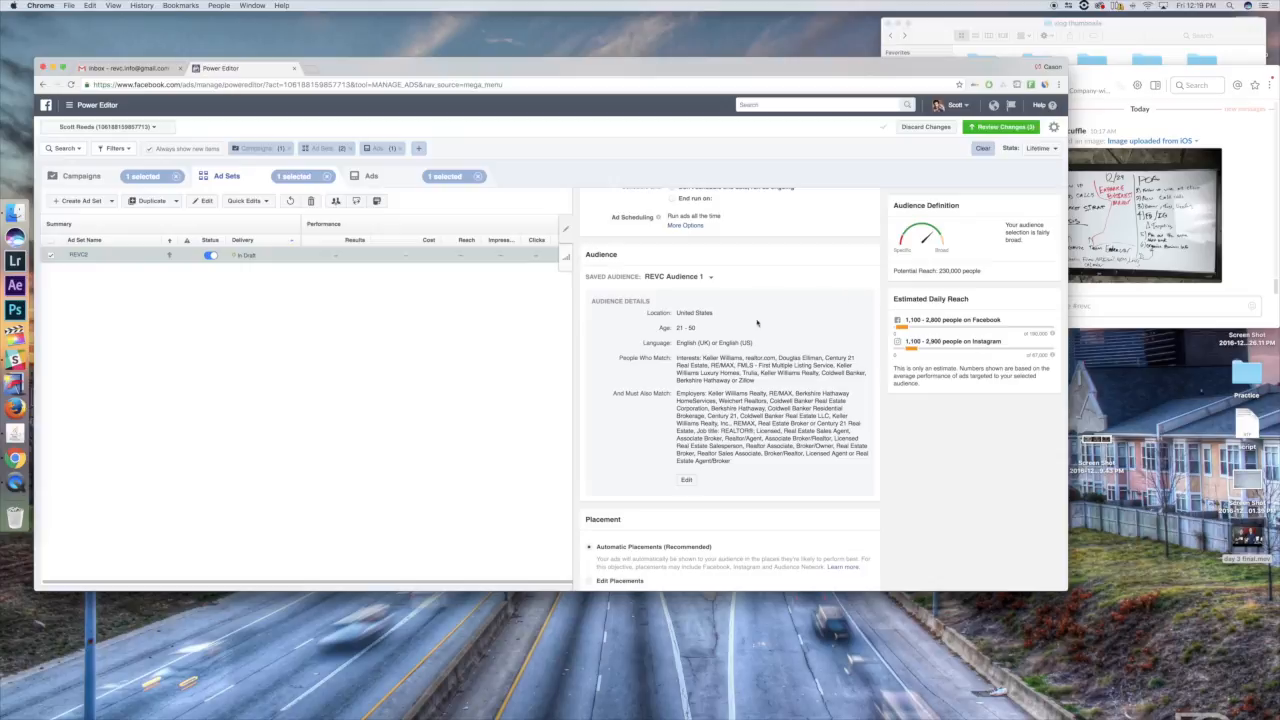
- Examine the age and language details of the ad set's saved audience
left_click_drag(716, 328, 766, 346)
left_click(692, 341)
left_click(684, 343)
mouse_move(684, 343)
left_mouse_down()
mouse_move(736, 344)
mouse_move(668, 342)
left_mouse_up()
left_click_drag(766, 346, 667, 342)
left_click(751, 342)
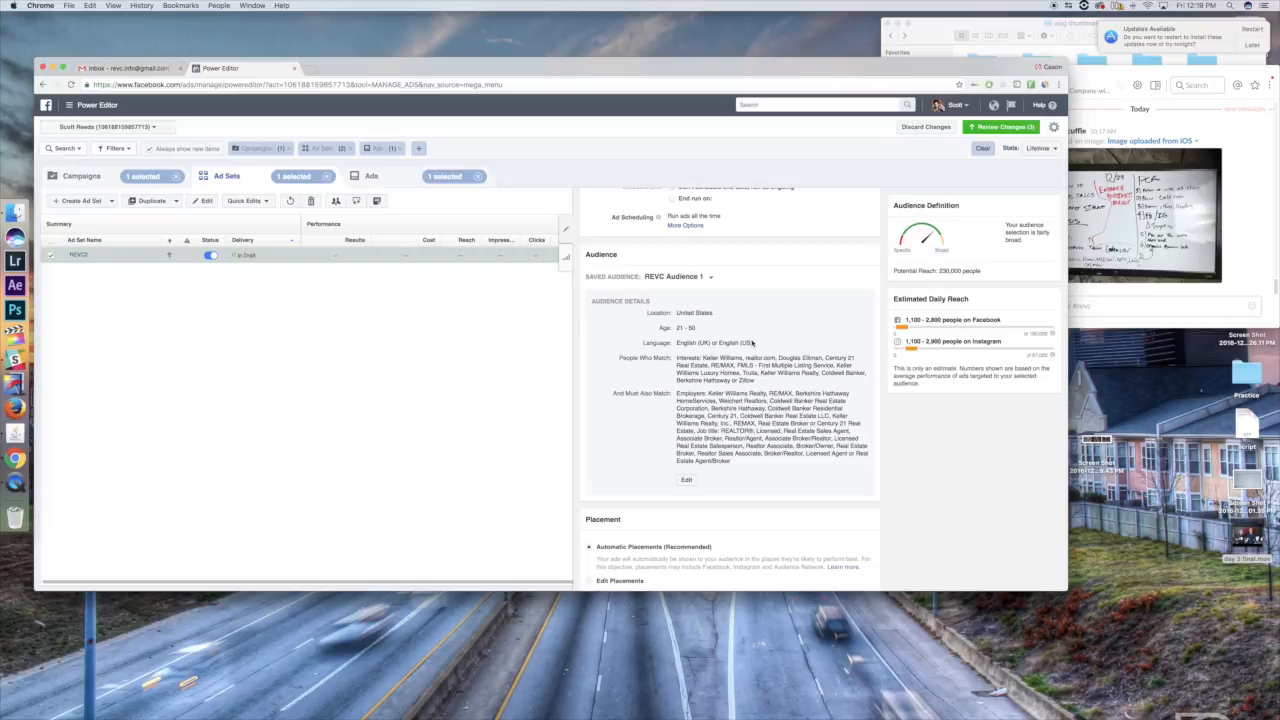
- Examine the ad set's potential reach, daily budget and estimated daily reach on Facebook and Instagram
left_click_drag(987, 271, 872, 266)
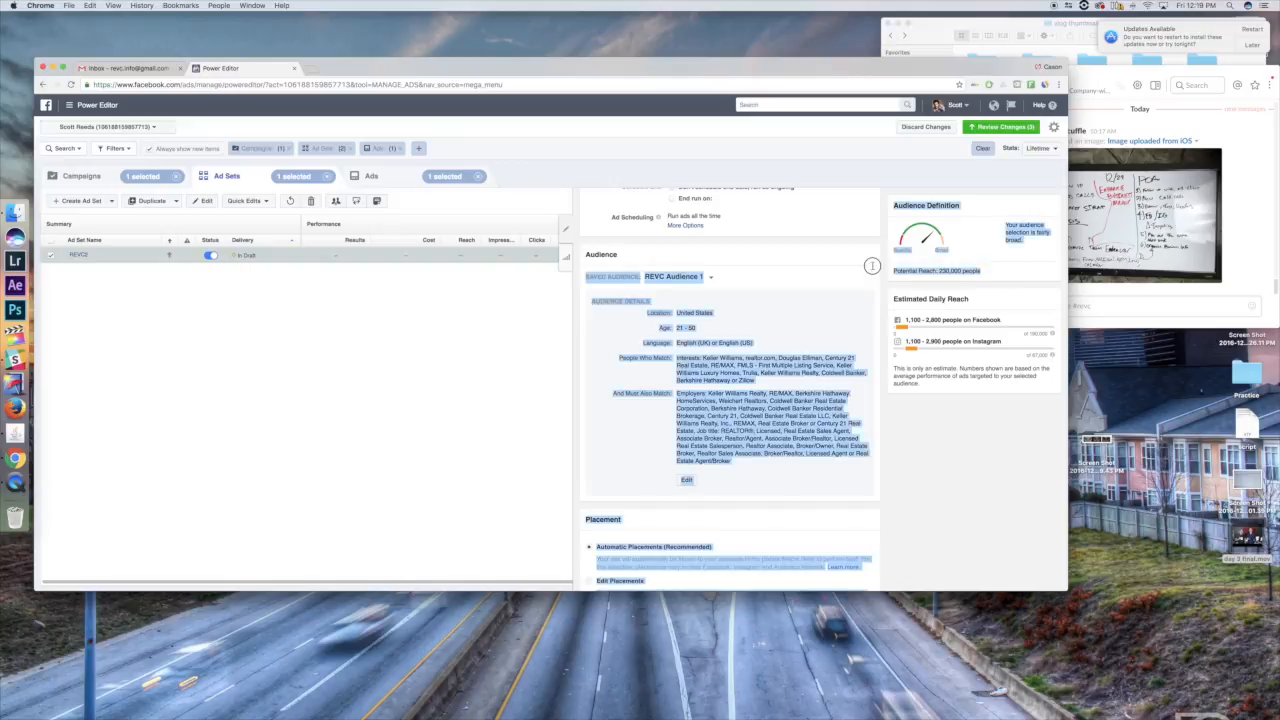
left_click_drag(991, 271, 897, 270)
left_click(987, 272)
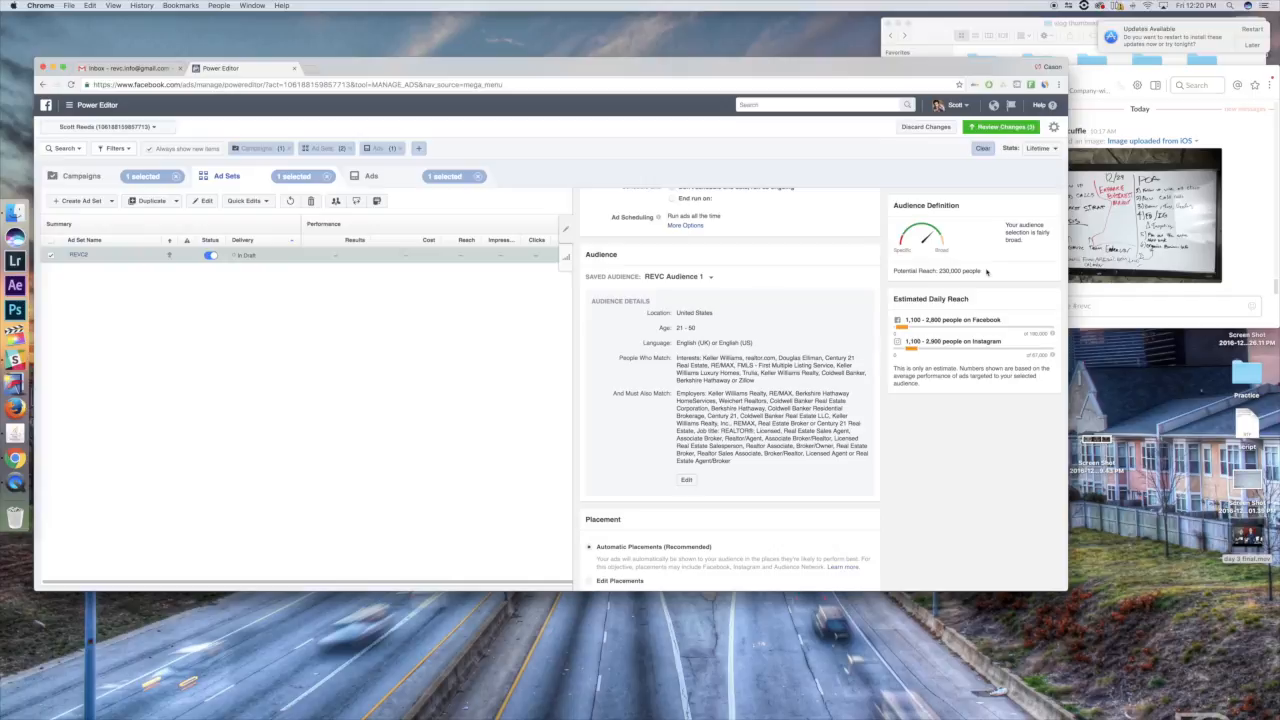
left_click_drag(987, 272, 922, 271)
scroll(988, 272, "up", 1)
scroll(993, 273, "up", 1)
scroll(993, 273, "up", 5)
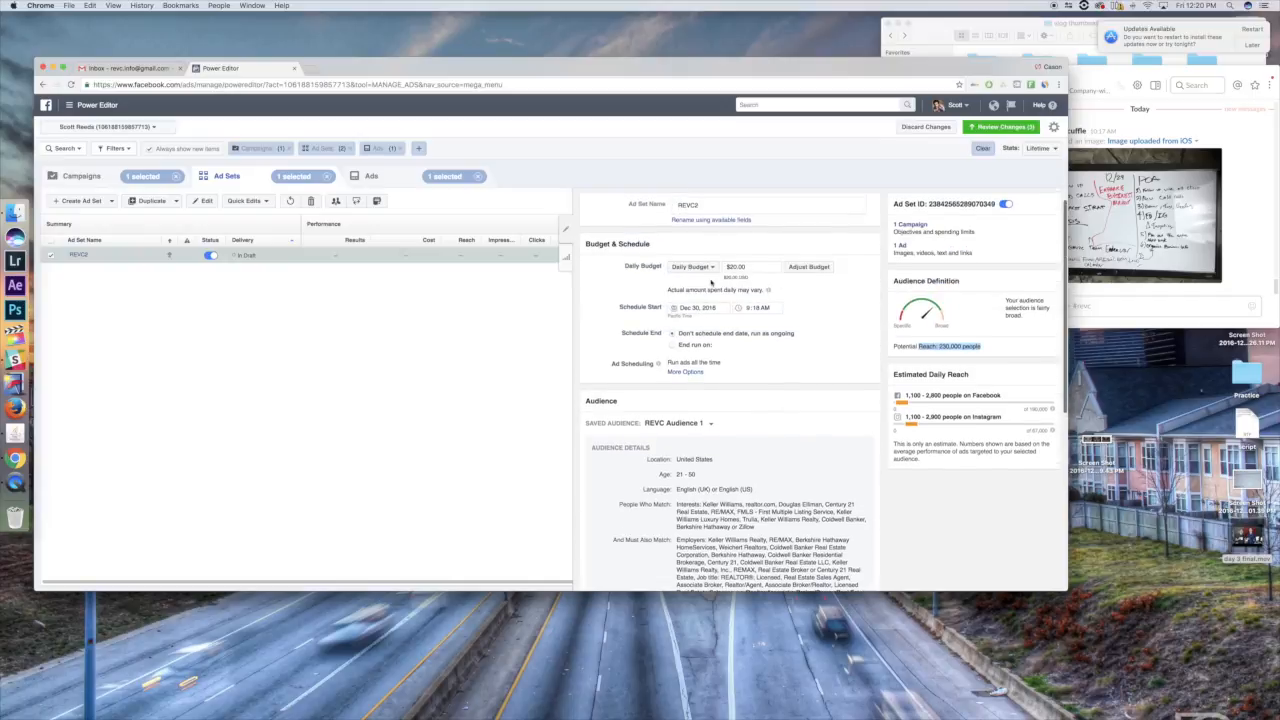
scroll(742, 276, "down", 2)
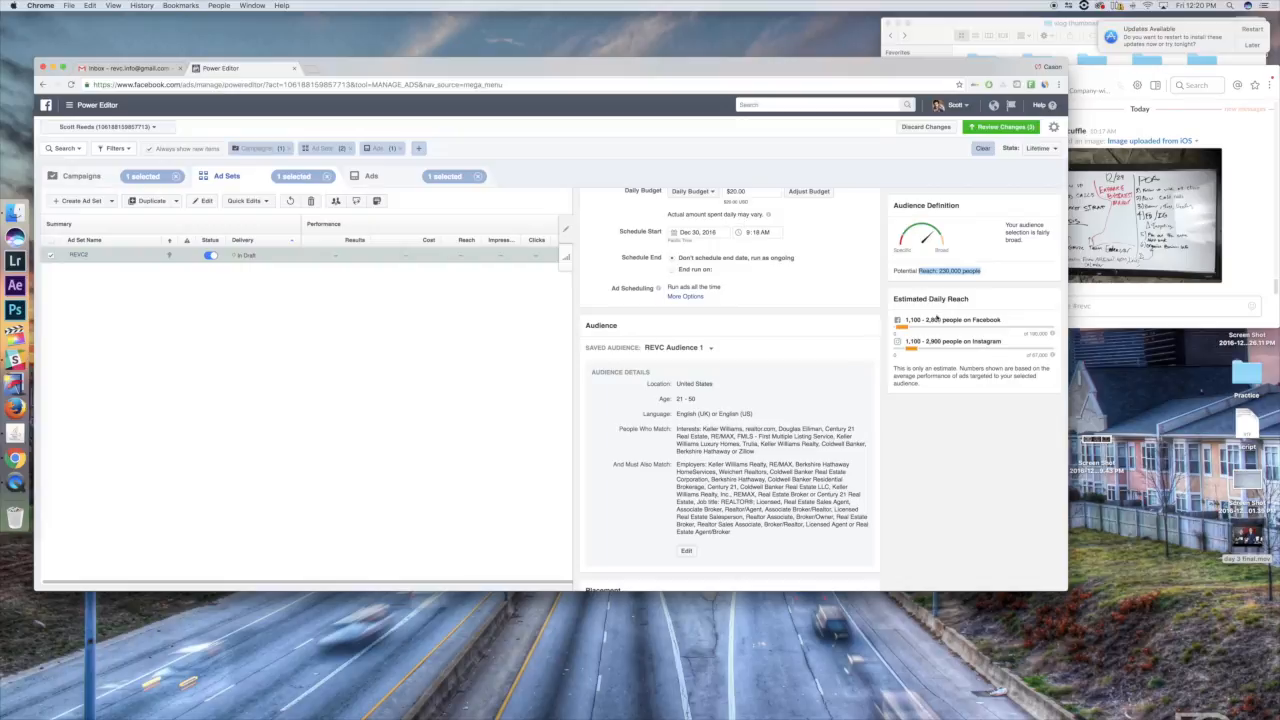
left_click_drag(909, 320, 963, 343)
left_click(981, 349)
- Open REVC Audience 1 for editing, review its interest and employer targeting, and close it without changes
scroll(730, 420, "down", 3)
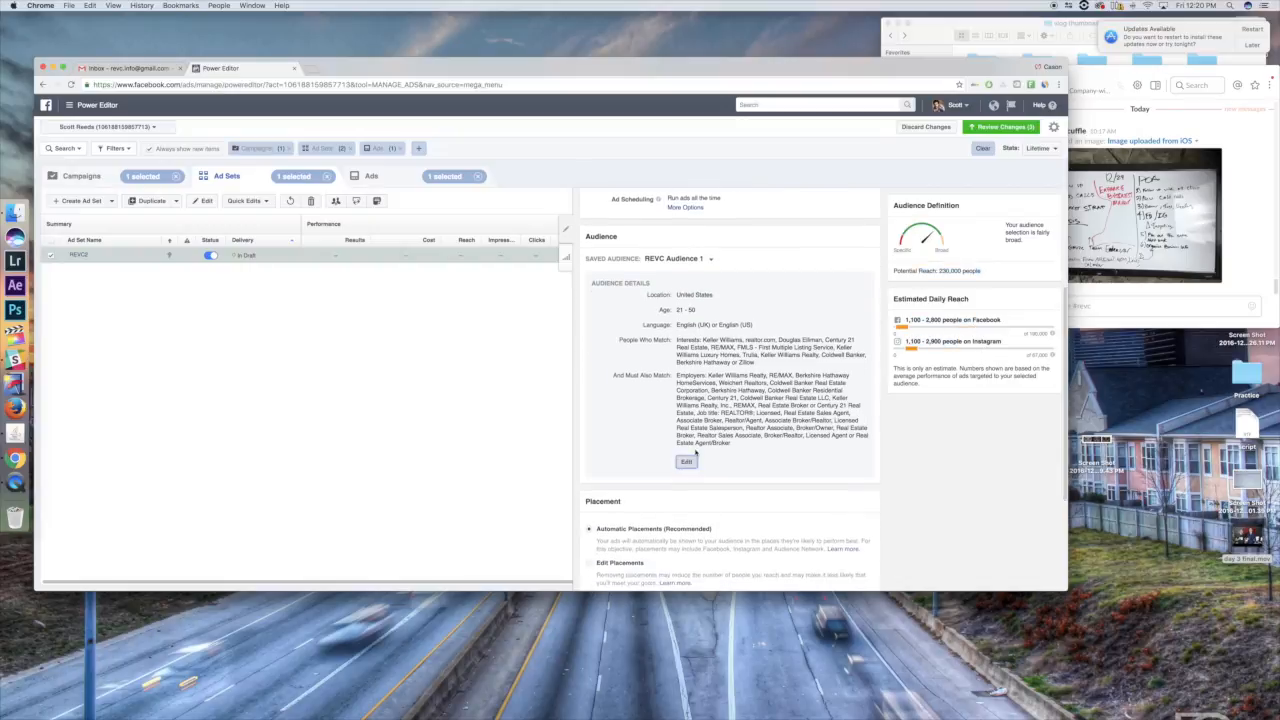
left_click(686, 458)
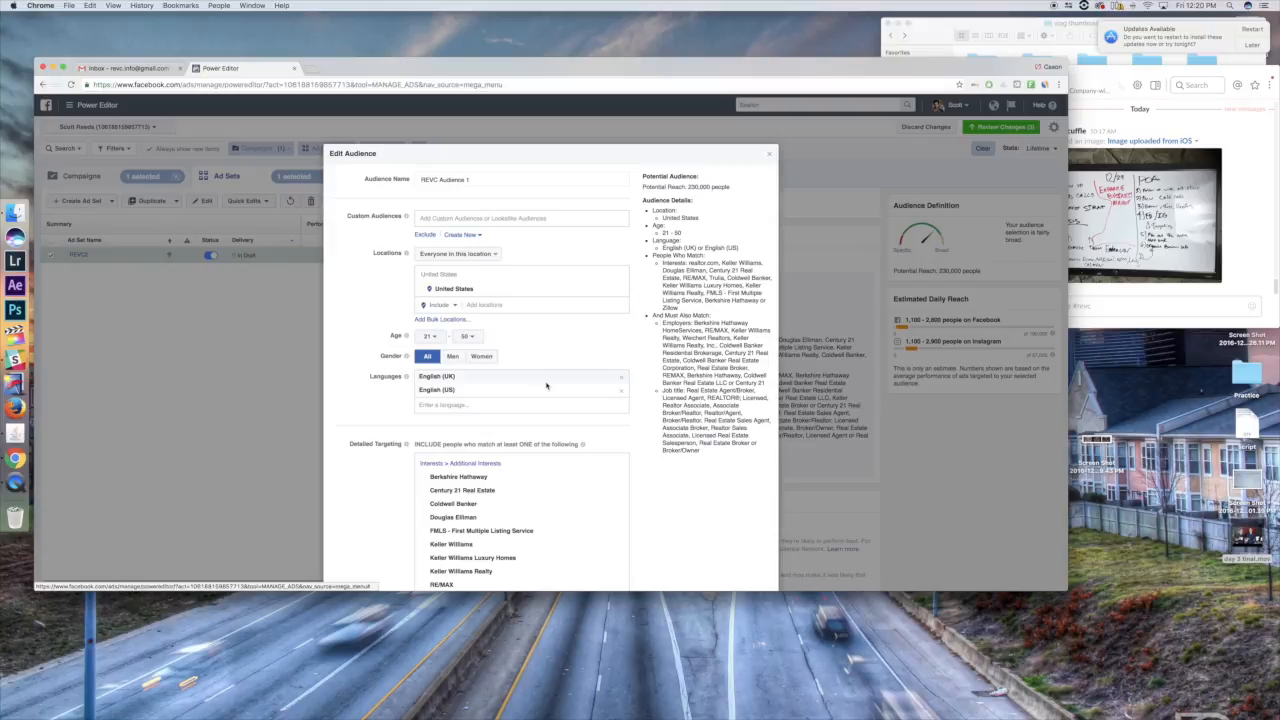
scroll(443, 362, "down", 3)
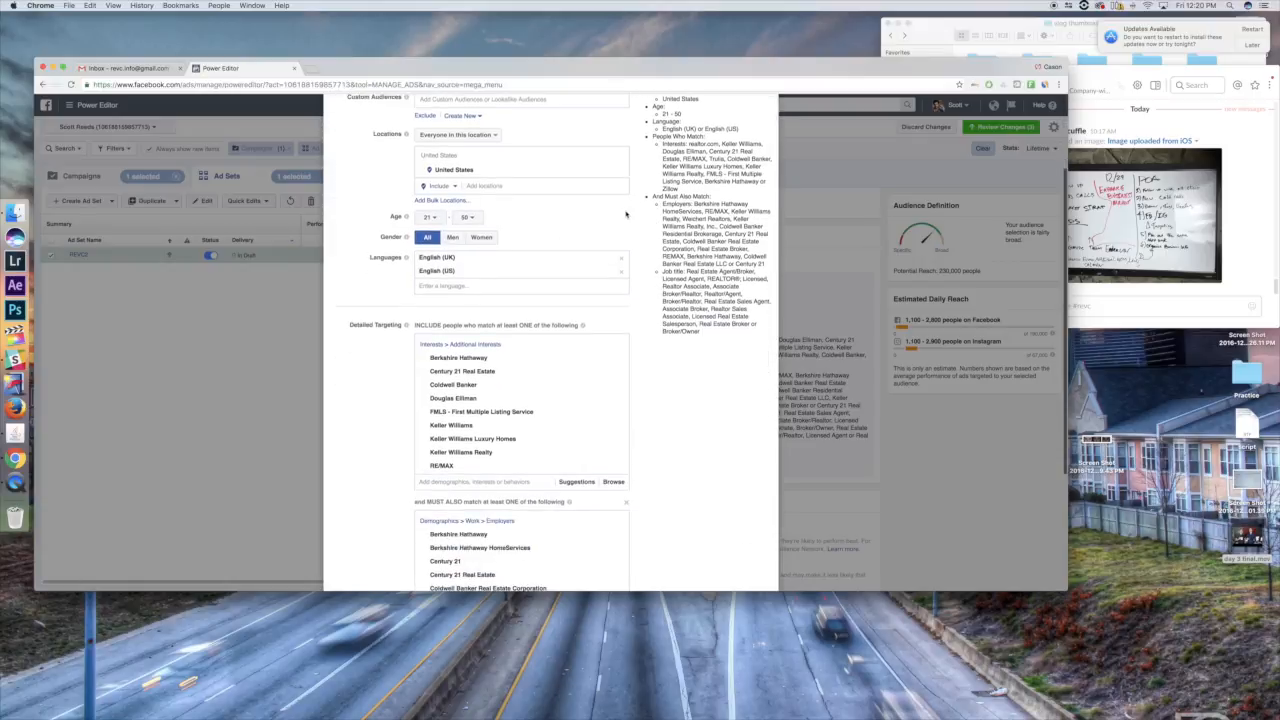
scroll(669, 347, "down", 3)
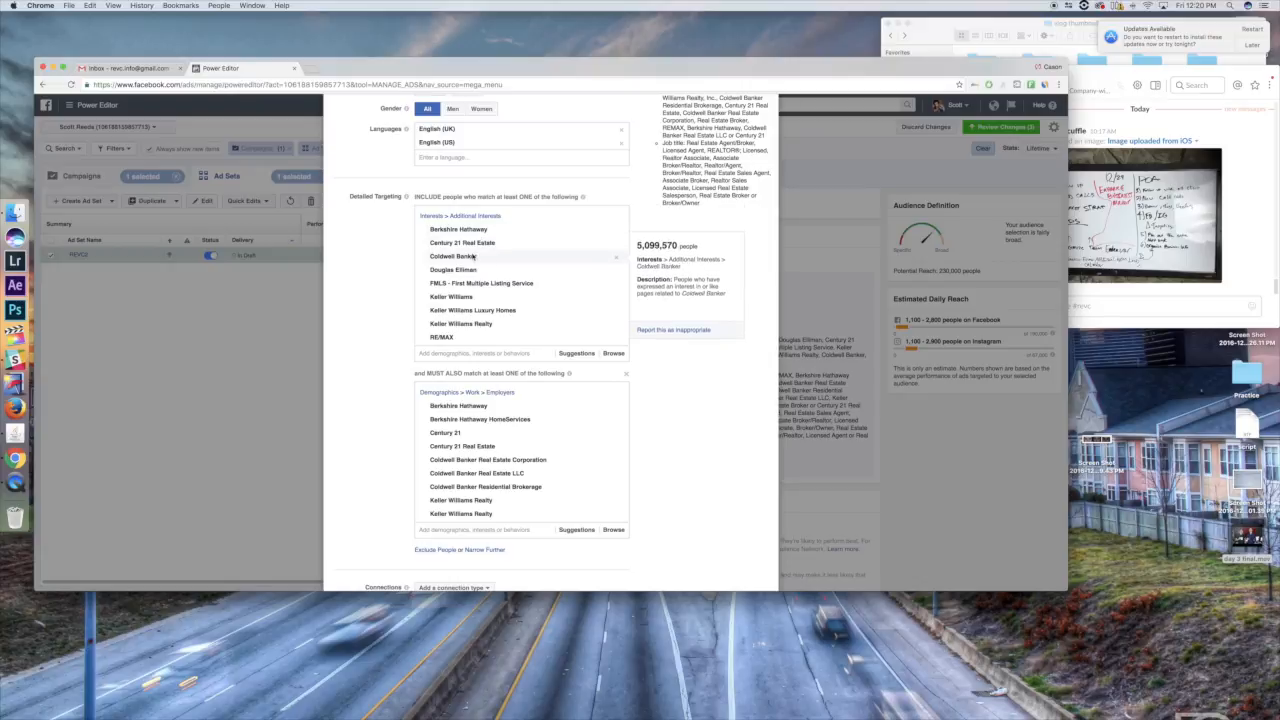
scroll(473, 277, "down", 3)
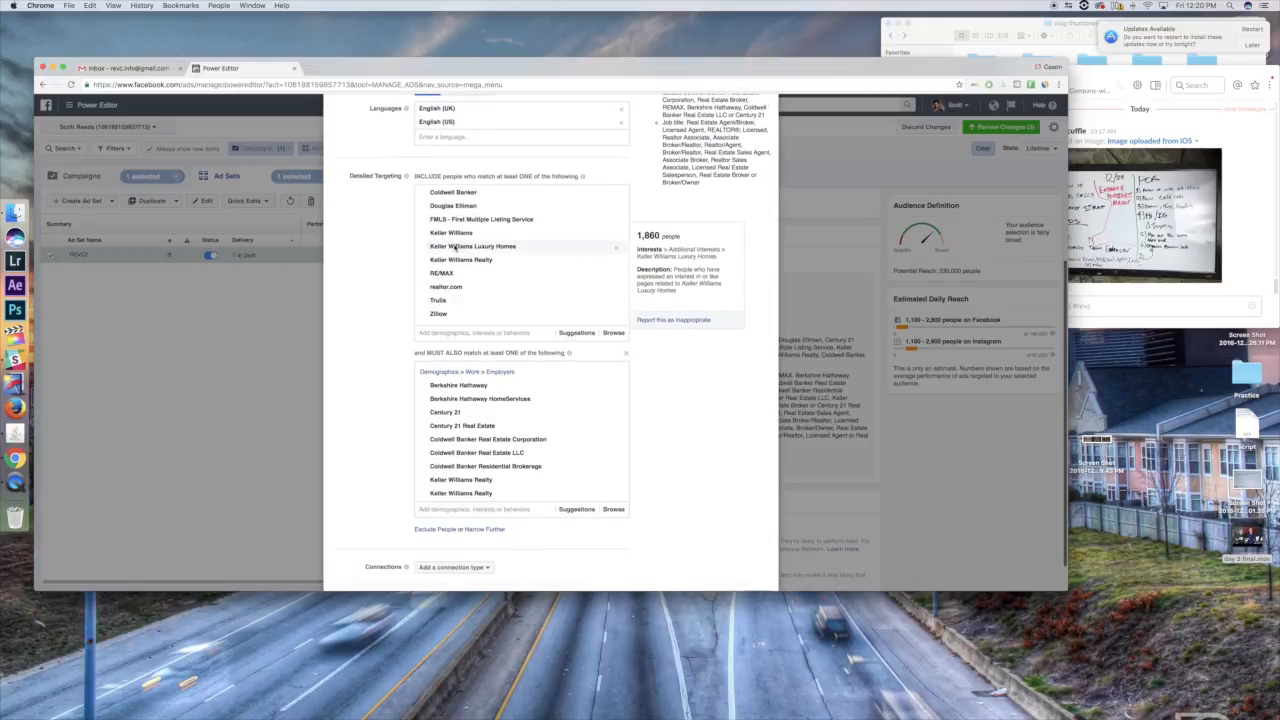
scroll(448, 245, "up", 5)
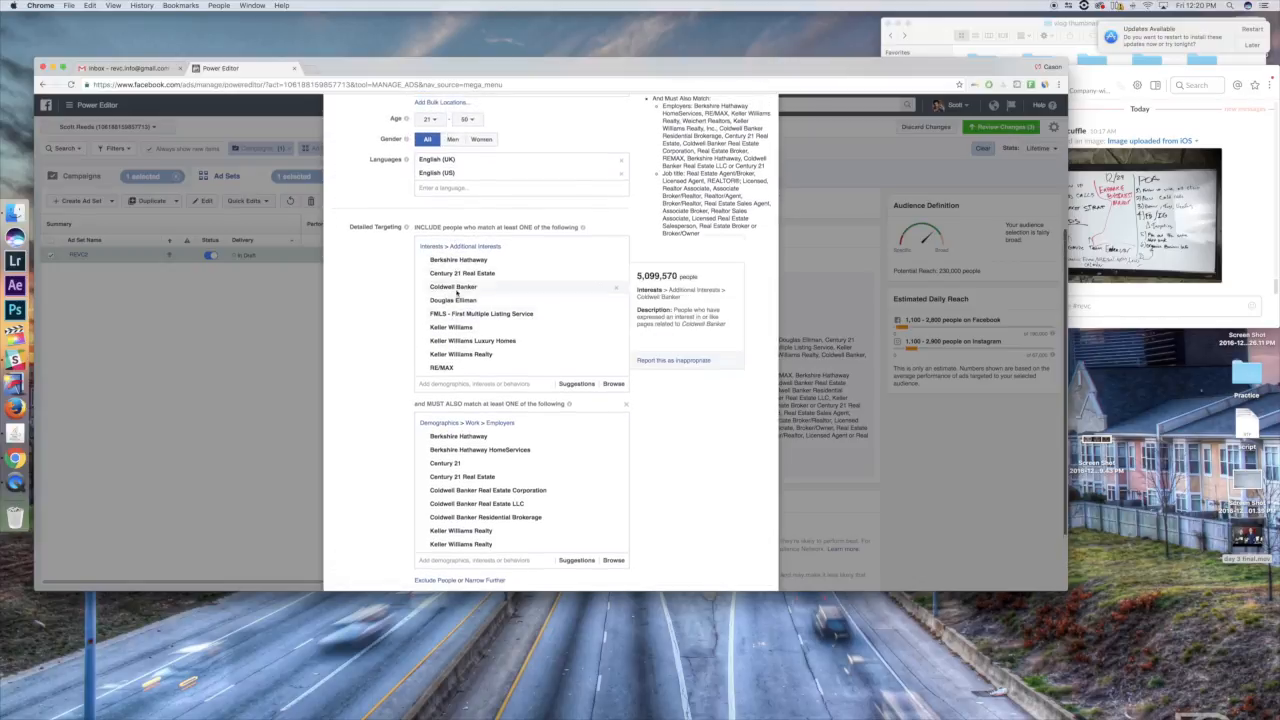
scroll(360, 323, "down", 3)
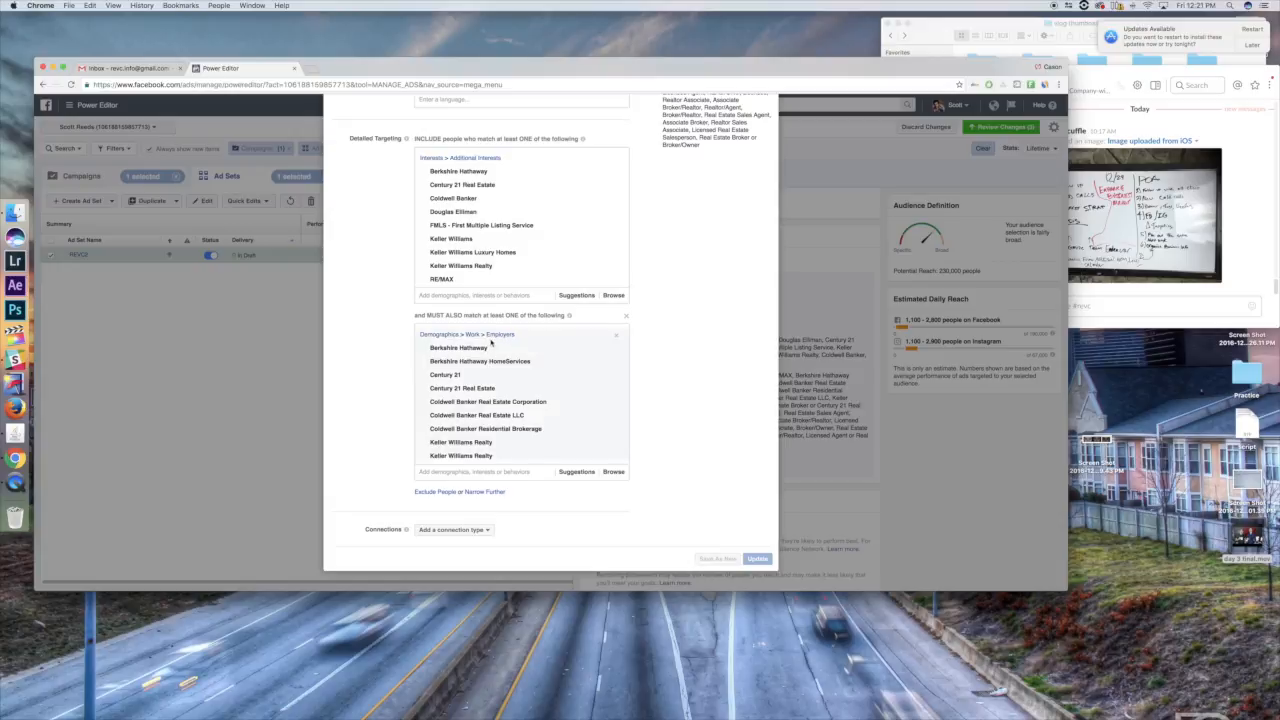
mouse_move(474, 177)
scroll(590, 420, "down", 1)
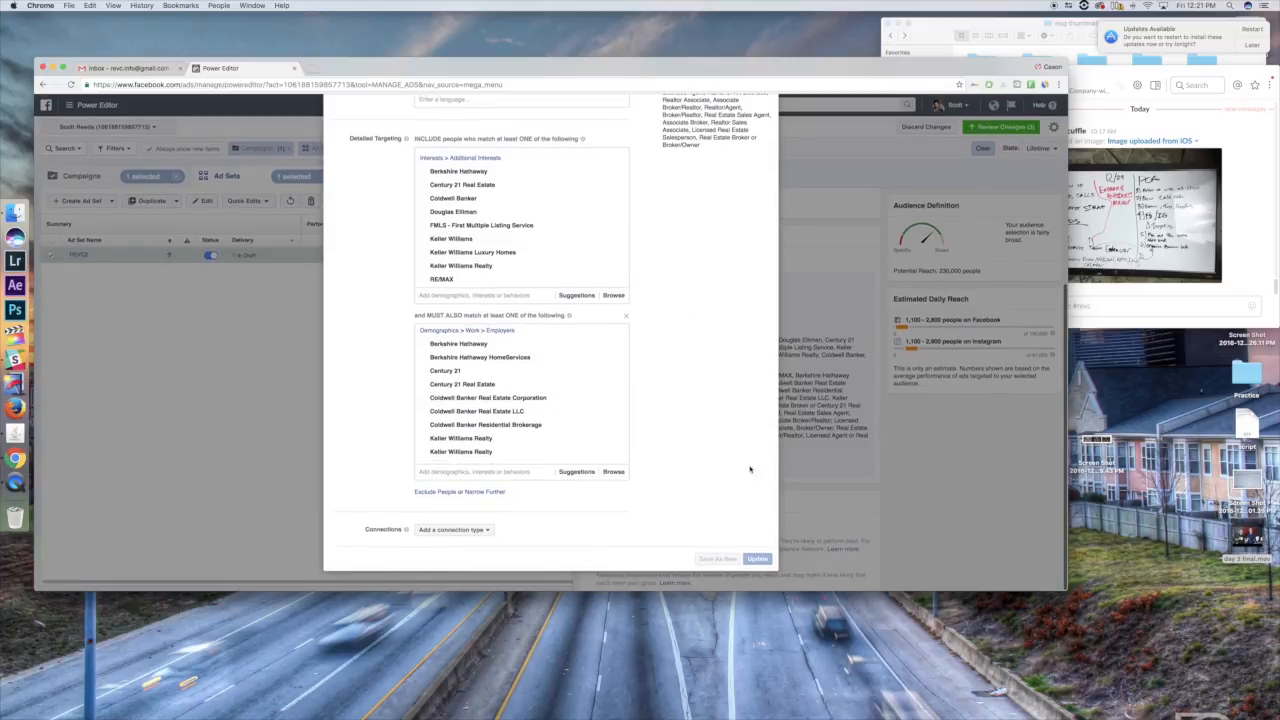
scroll(736, 330, "up", 10)
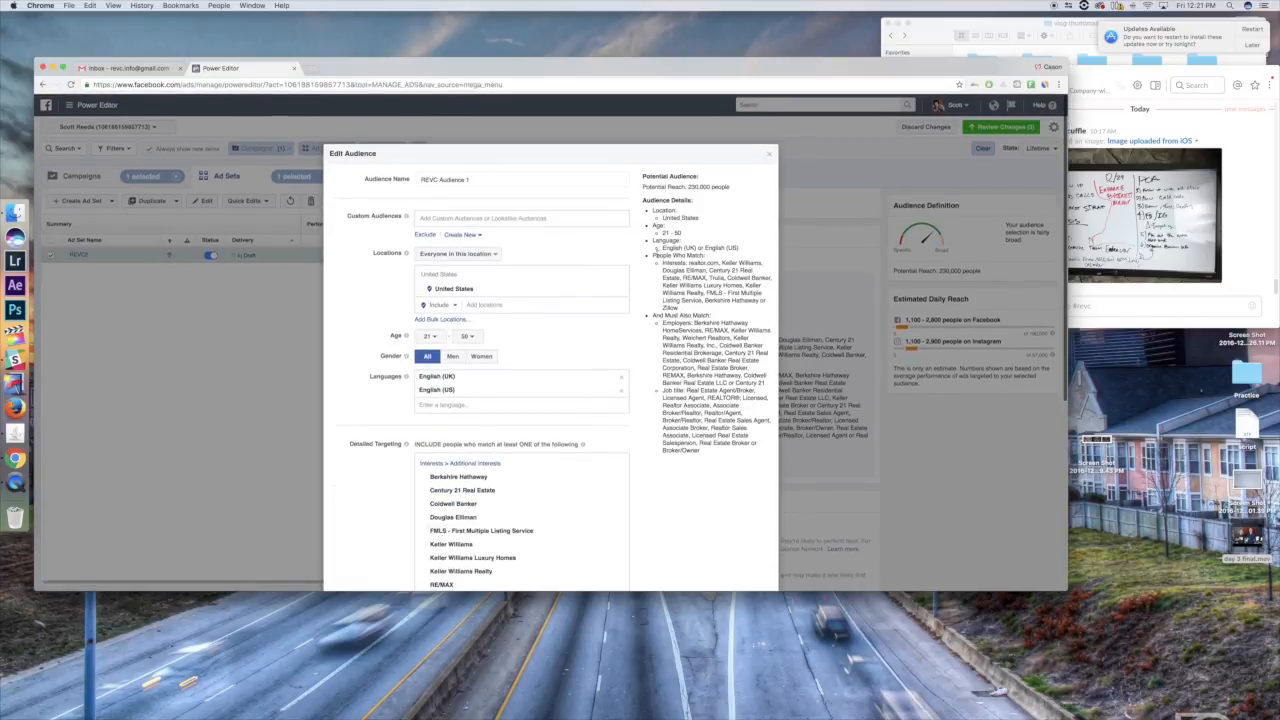
left_click(769, 154)
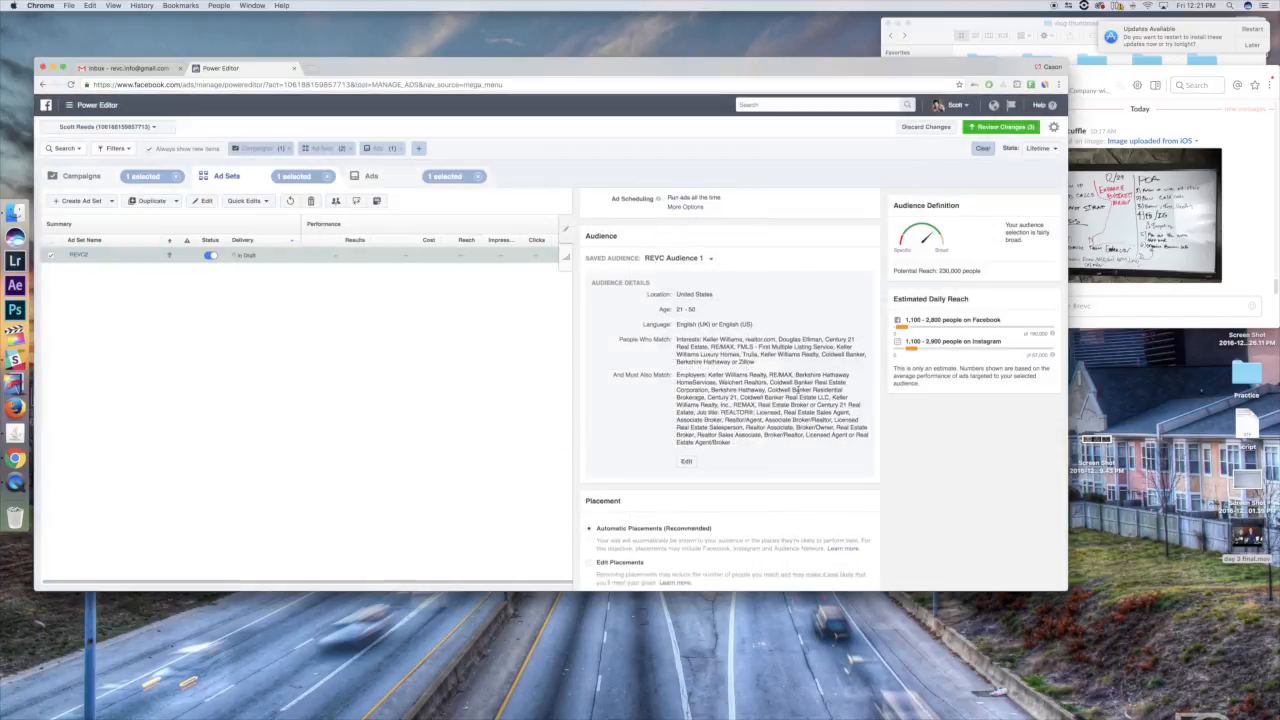
- Switch the ad set from automatic to edited placements, keeping the device types on All Devices (Recommended)
scroll(591, 403, "down", 3)
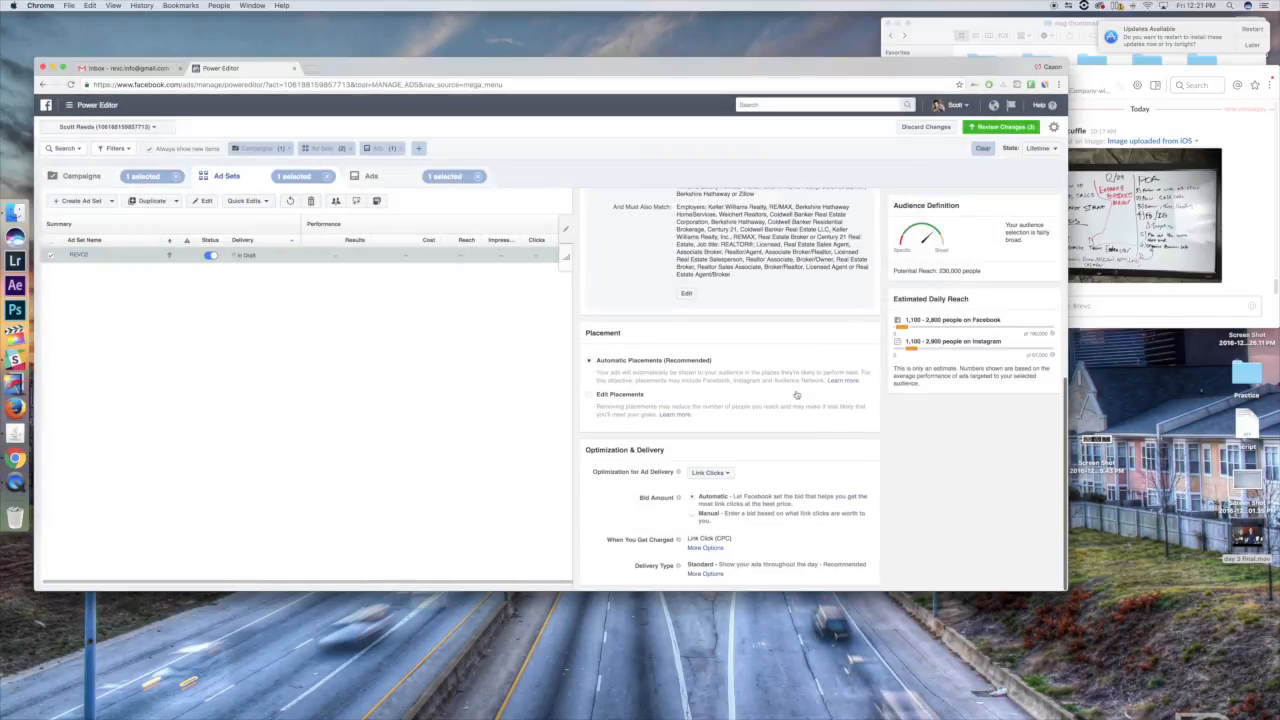
left_click(588, 394)
scroll(700, 380, "down", 2)
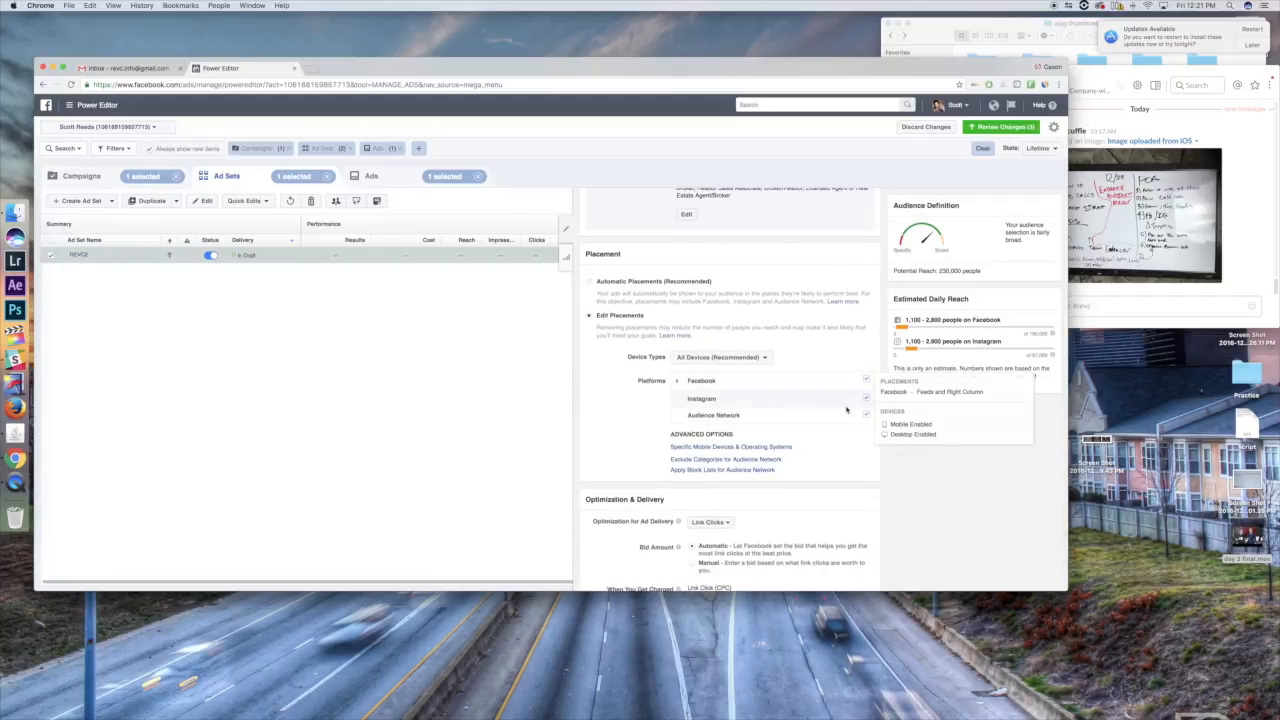
mouse_move(848, 416)
left_click(726, 357)
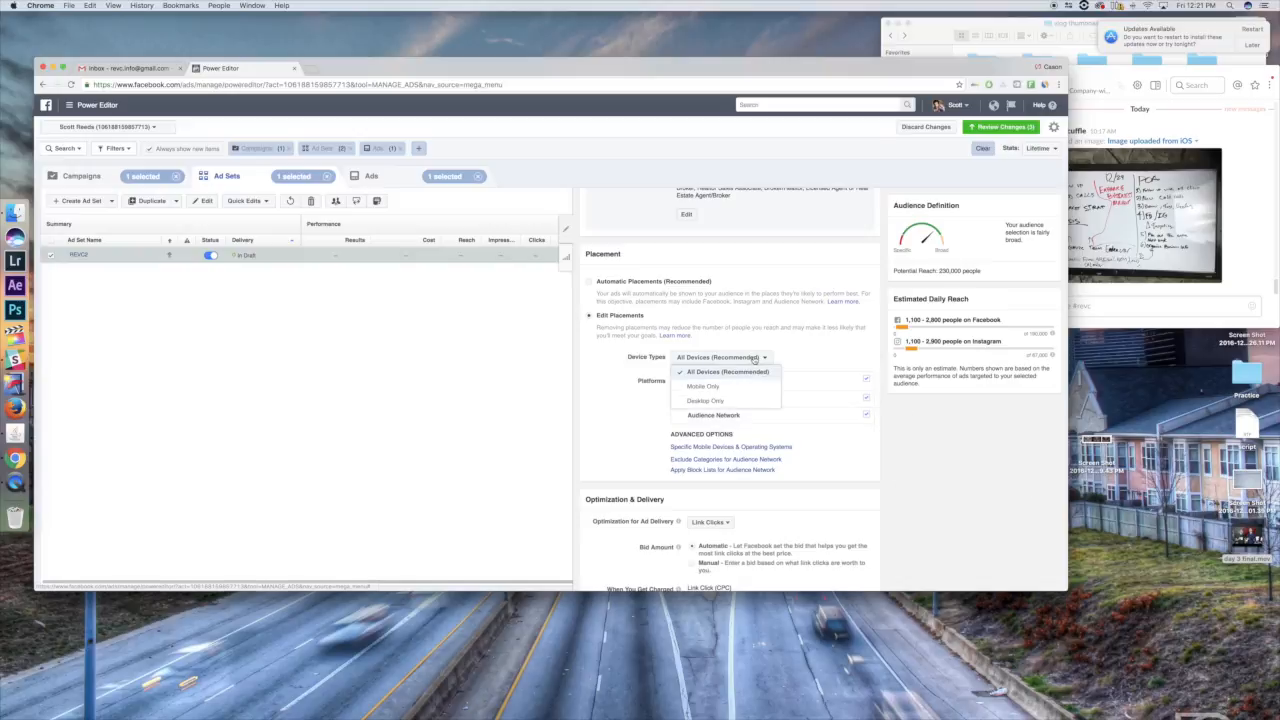
left_click(734, 370)
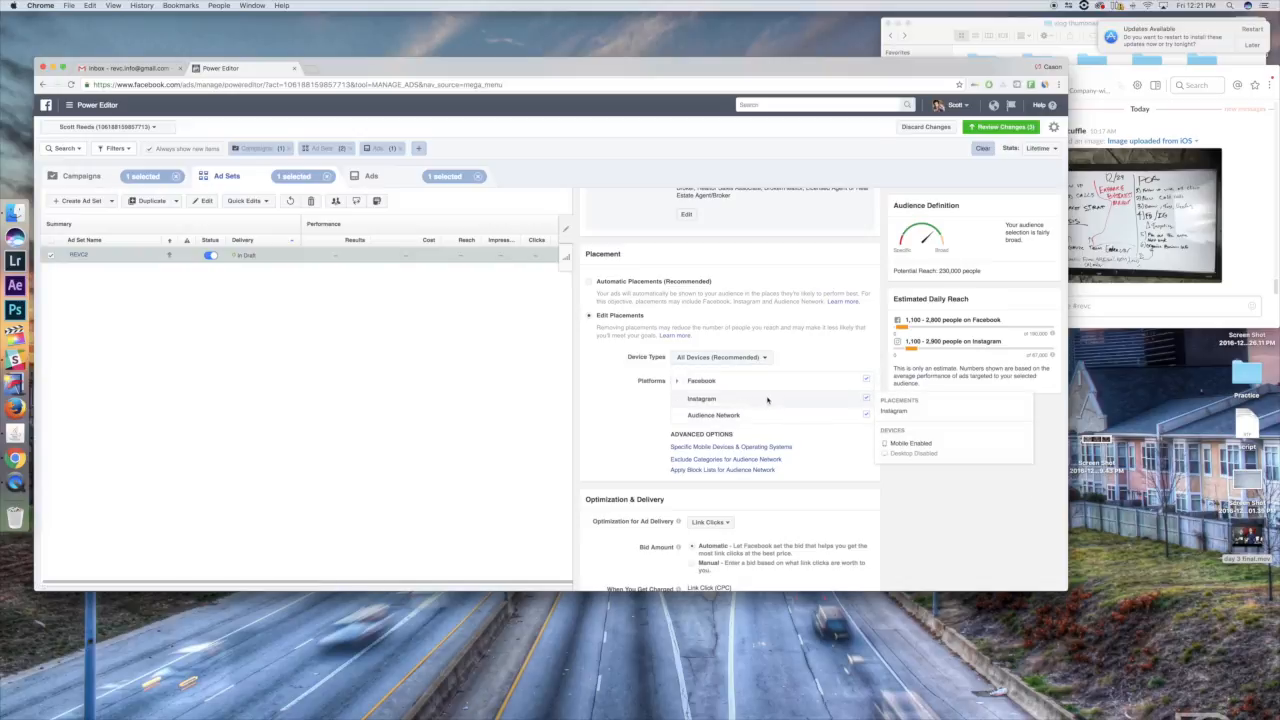
left_click(737, 358)
left_click(800, 363)
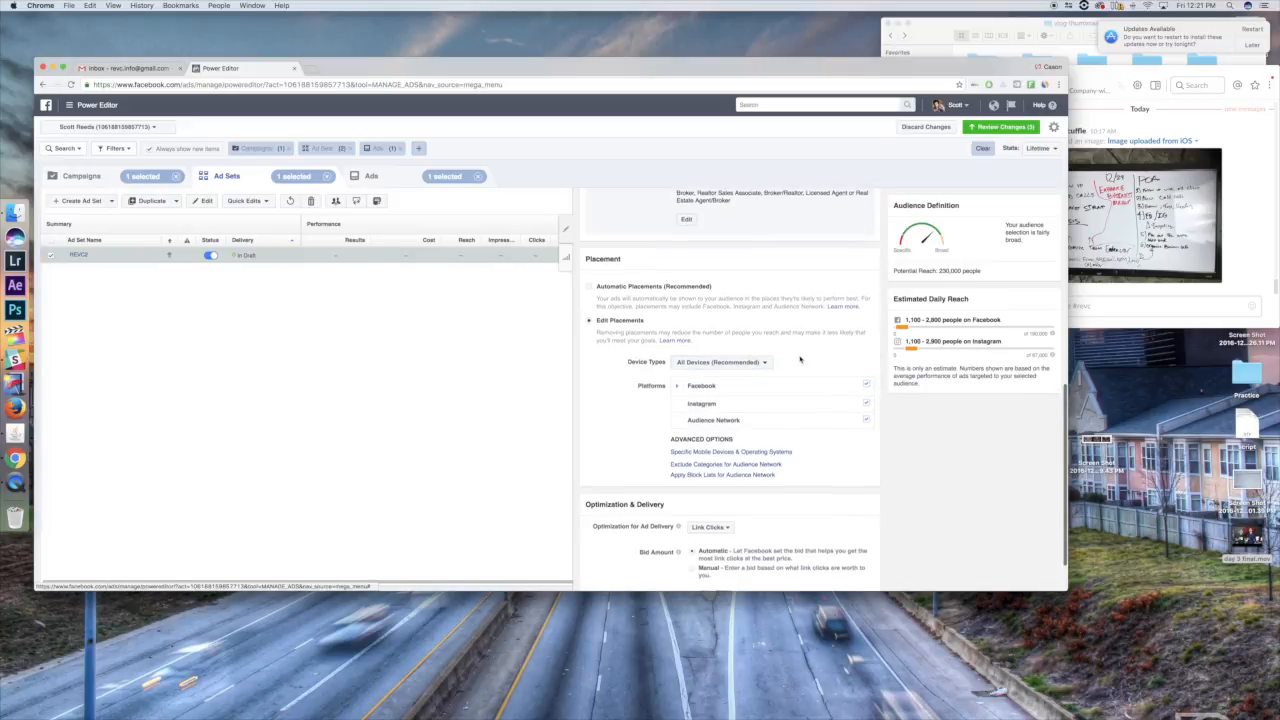
- Exclude Facebook's Right Column from the ad set's placements
mouse_move(870, 408)
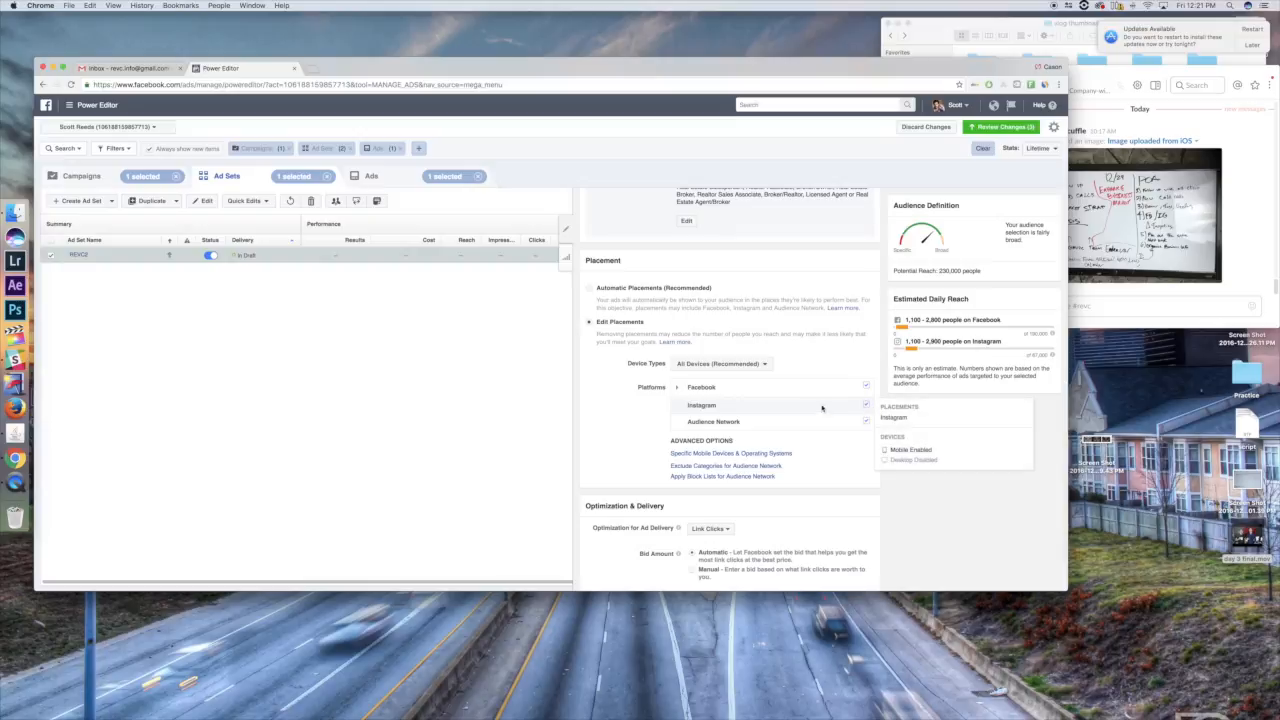
left_click(679, 391)
left_click(866, 421)
left_click(866, 421)
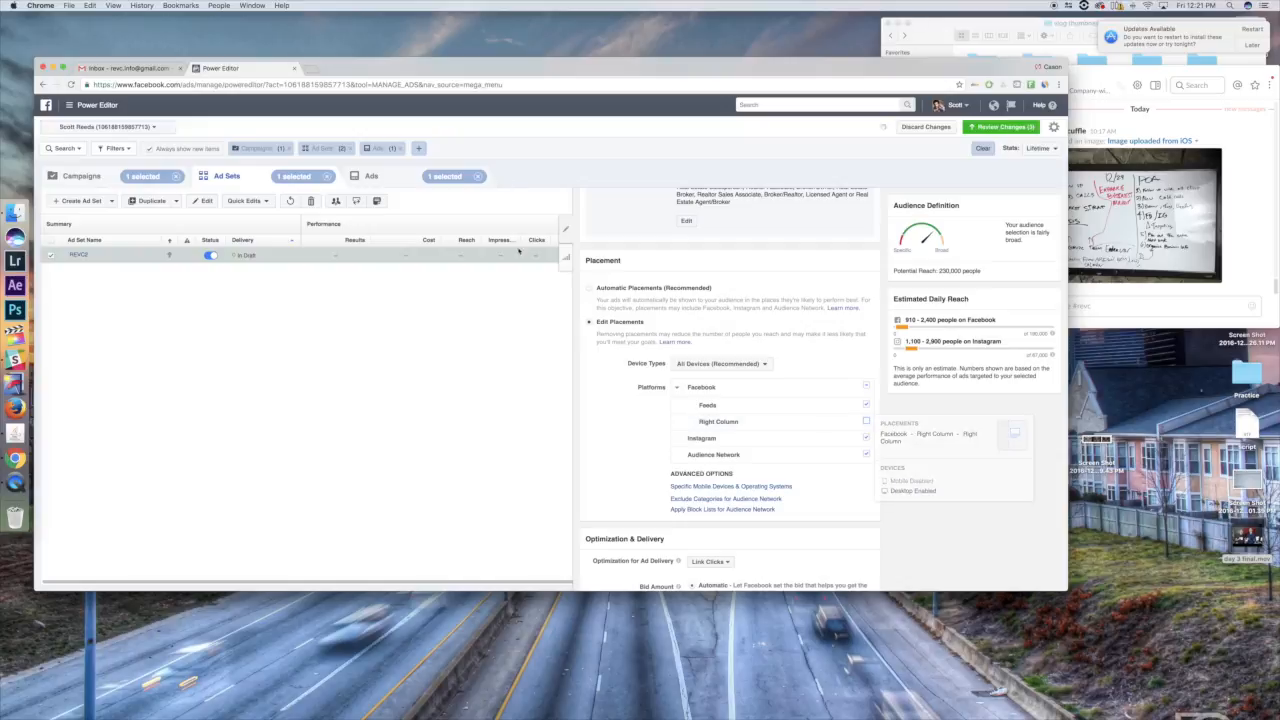
- Review the ad delivery optimization choices in Optimization & Delivery, keeping Link Clicks selected
scroll(616, 462, "down", 1)
scroll(616, 462, "down", 3)
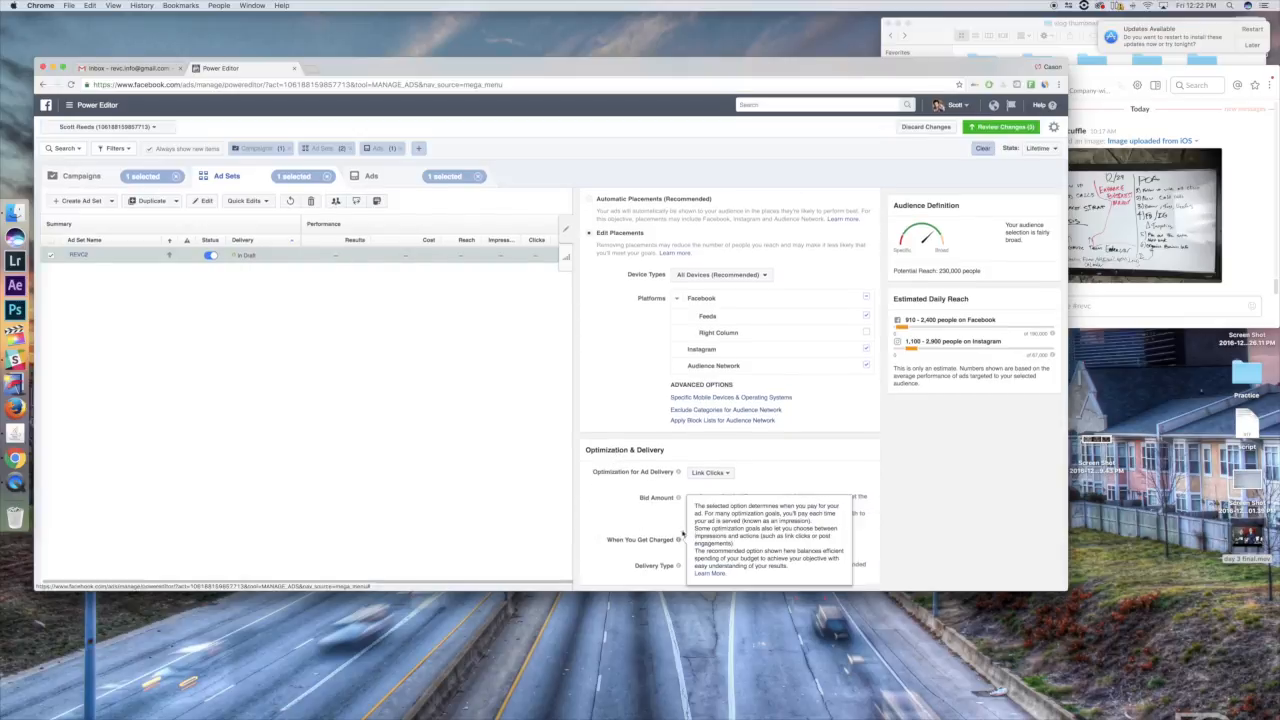
left_click(710, 473)
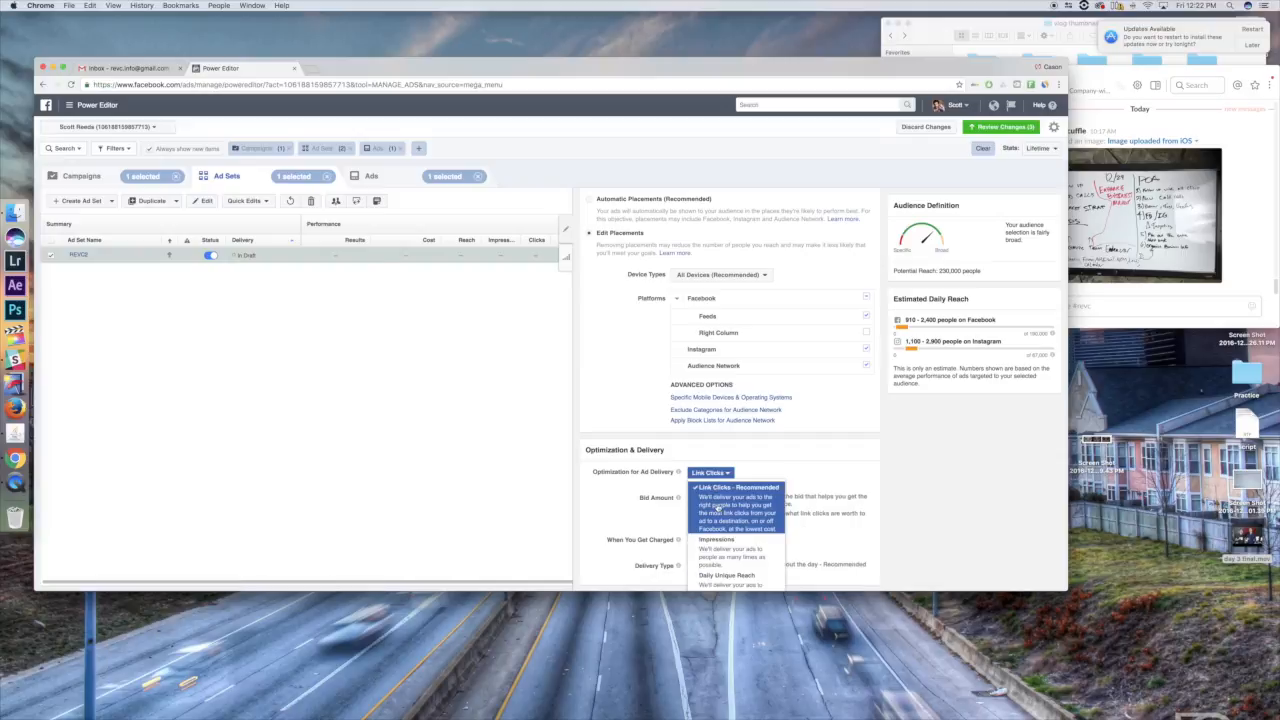
left_click(645, 526)
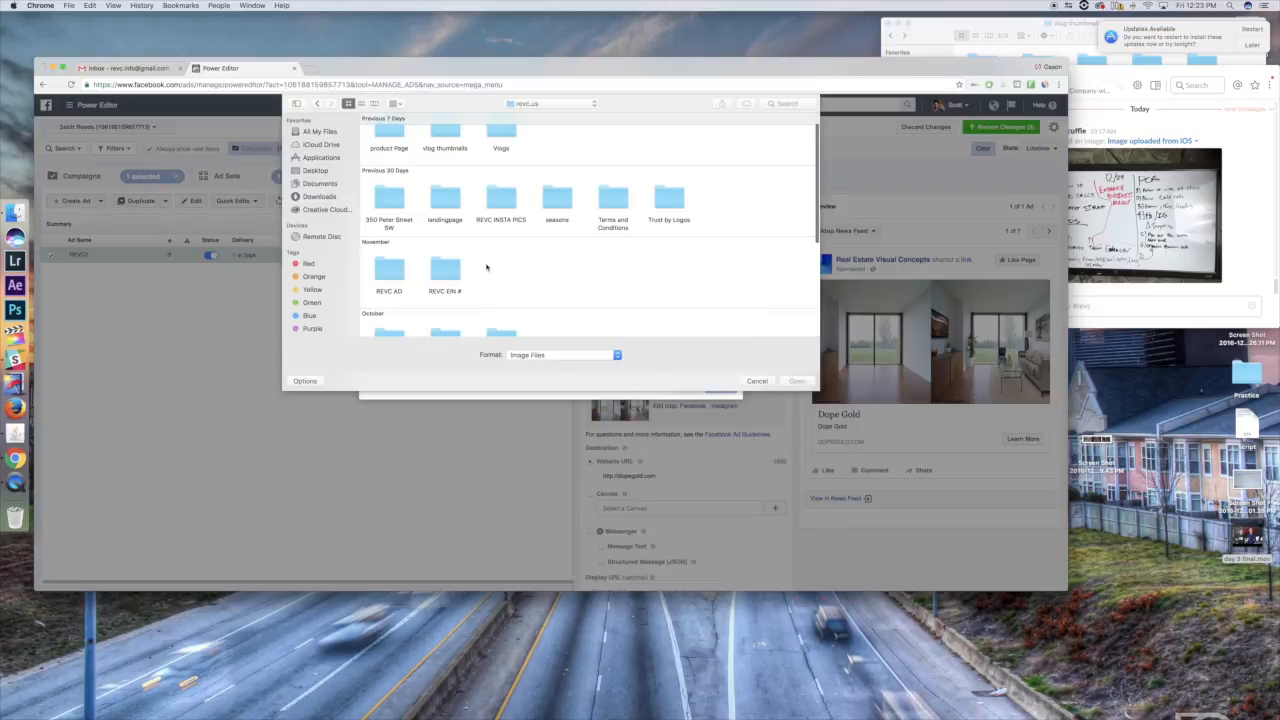
scroll(495, 265, "up", 2)
scroll(527, 263, "down", 5)
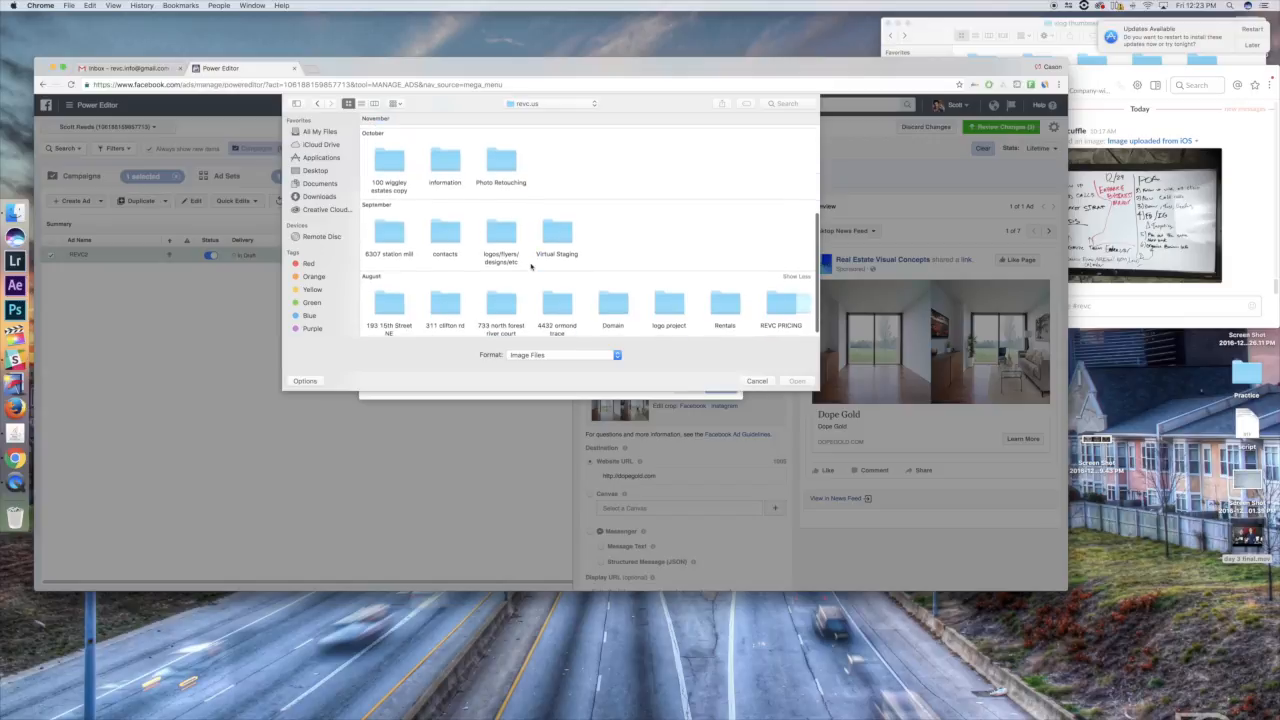
- Upload VSMEDIAPACKAGE.png from the proofs folder inside the logos/flyers/designs folder as the ad image
double_click(500, 237)
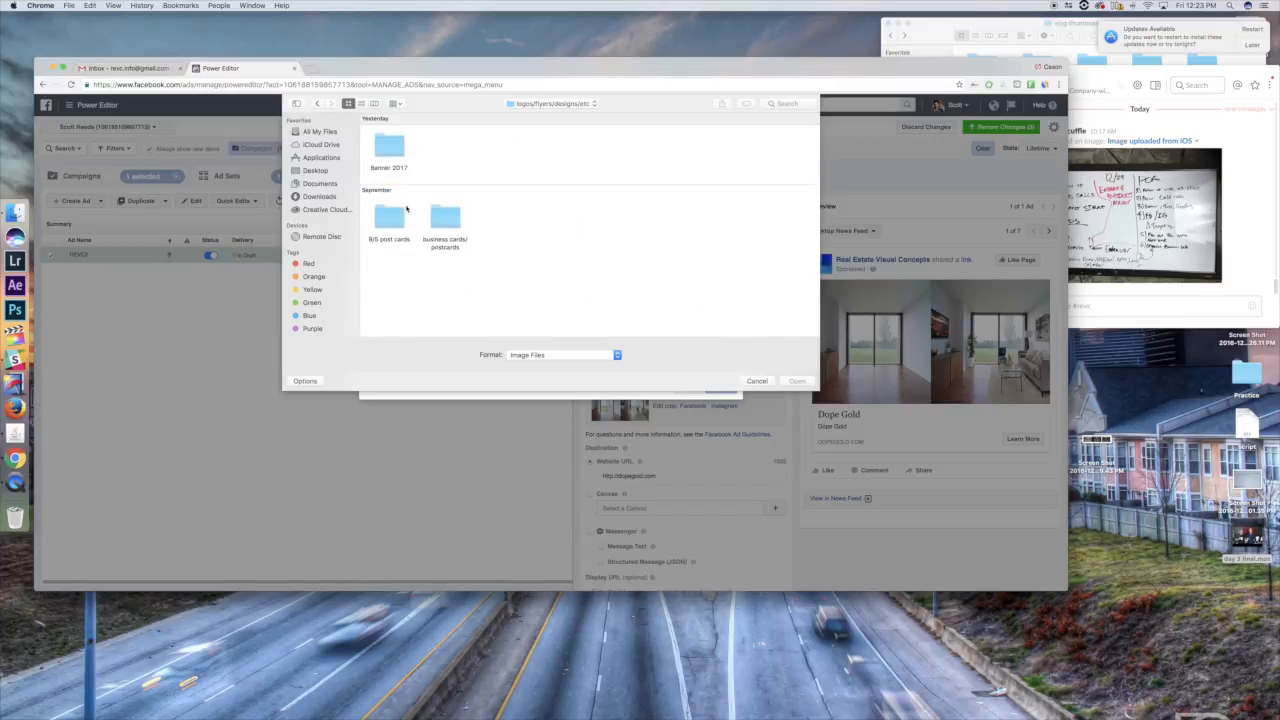
double_click(440, 225)
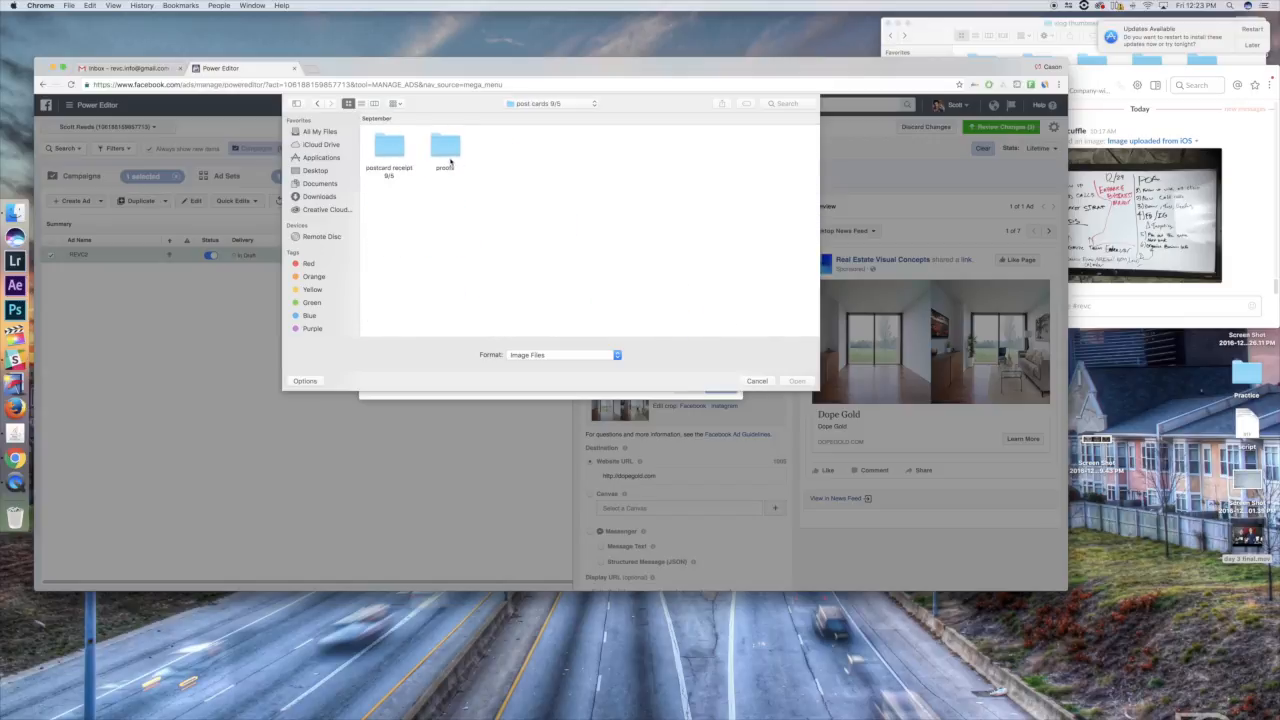
double_click(445, 147)
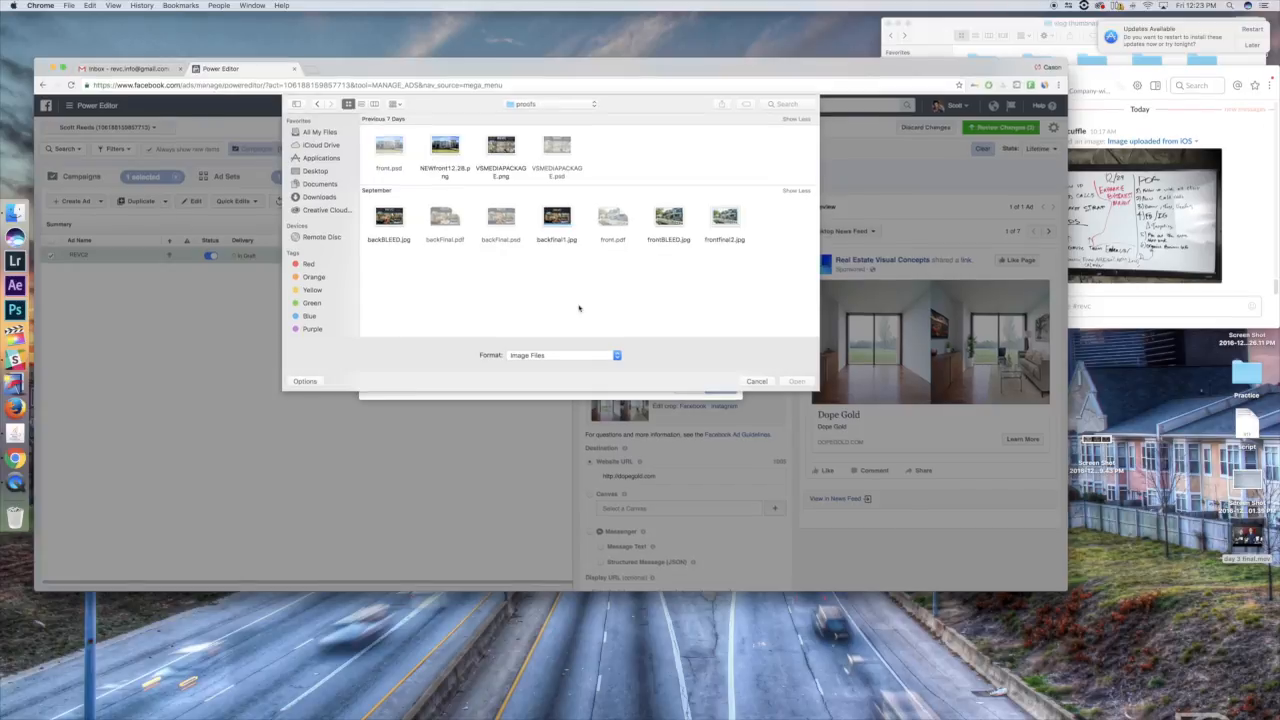
key("ctrl+Up")
left_click(796, 286)
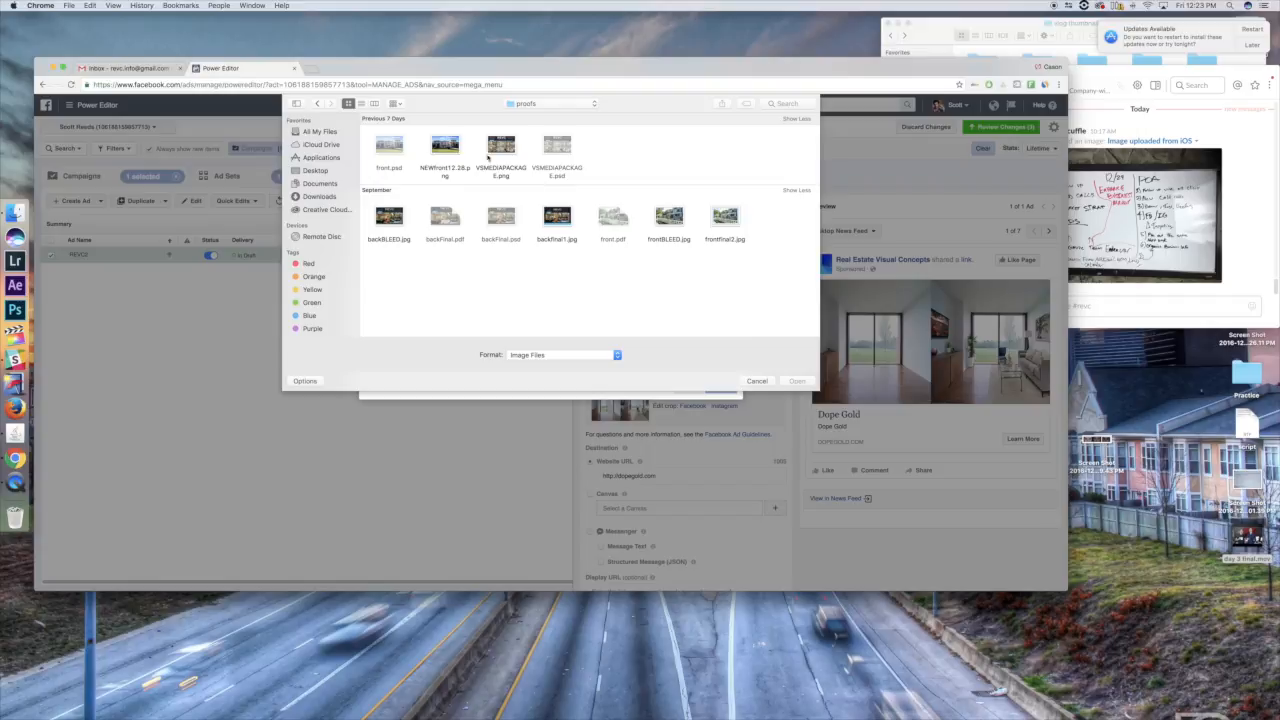
left_click(494, 155)
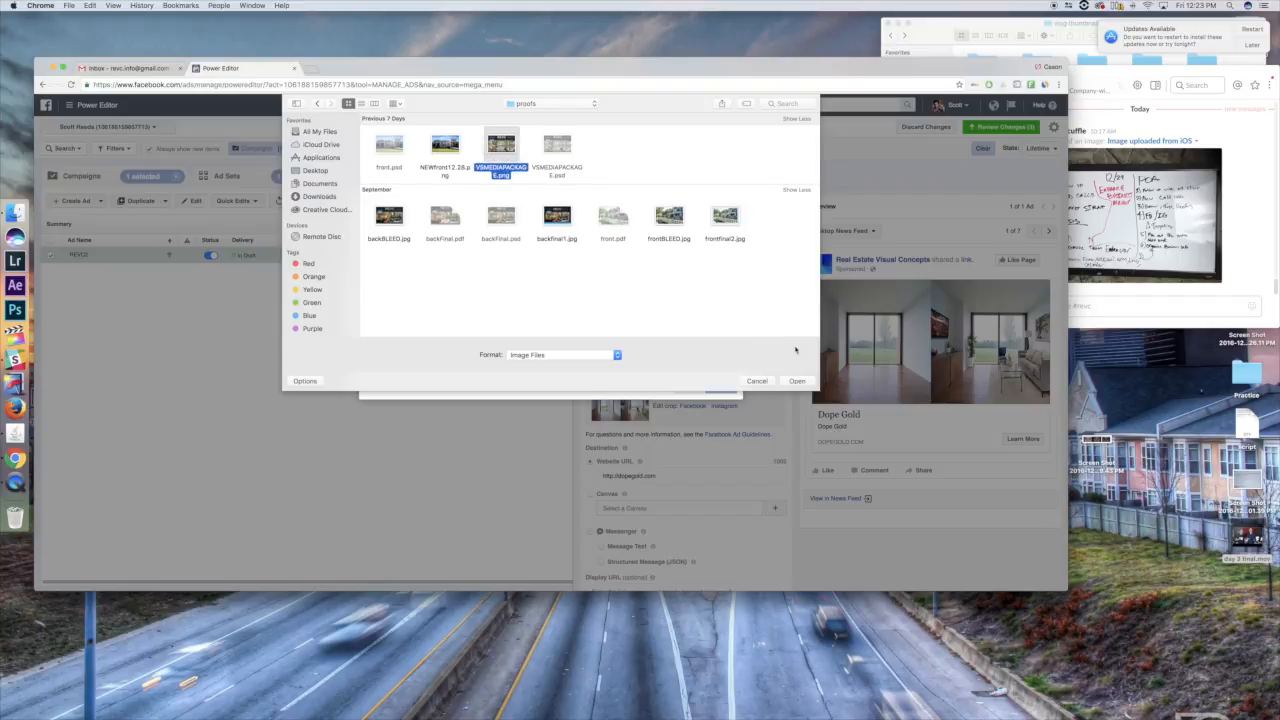
left_click(796, 380)
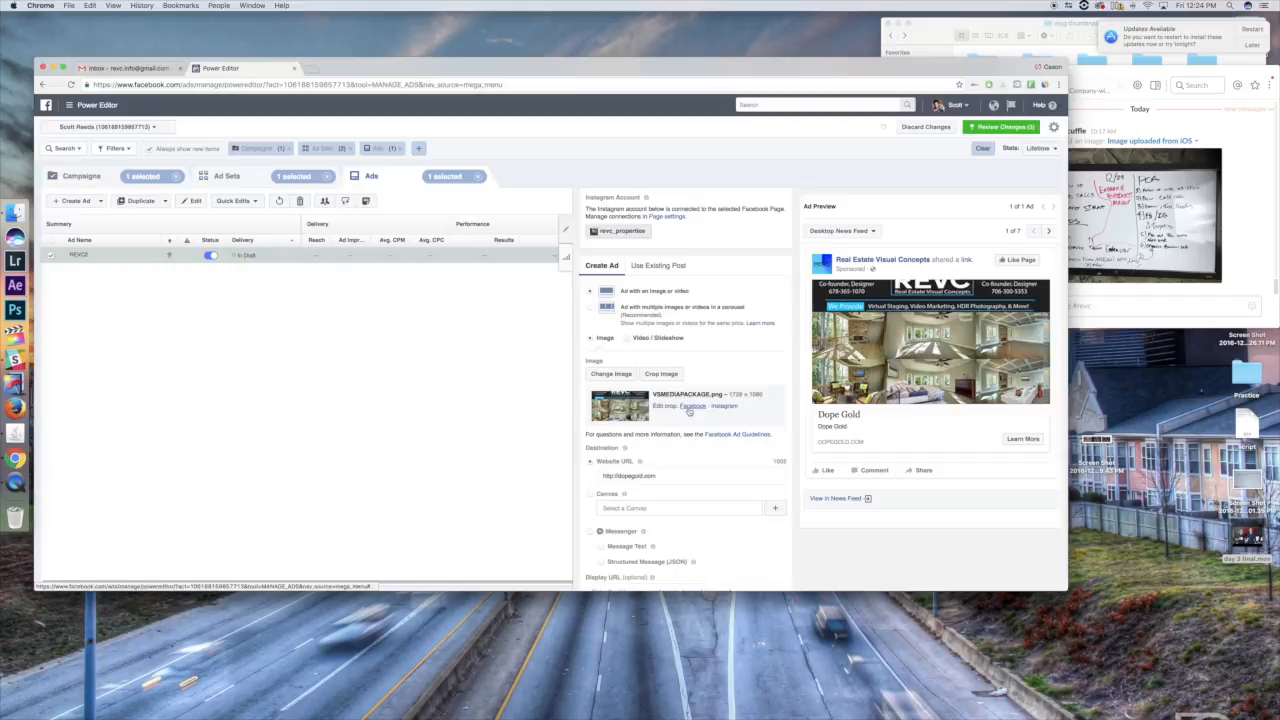
left_click(689, 408)
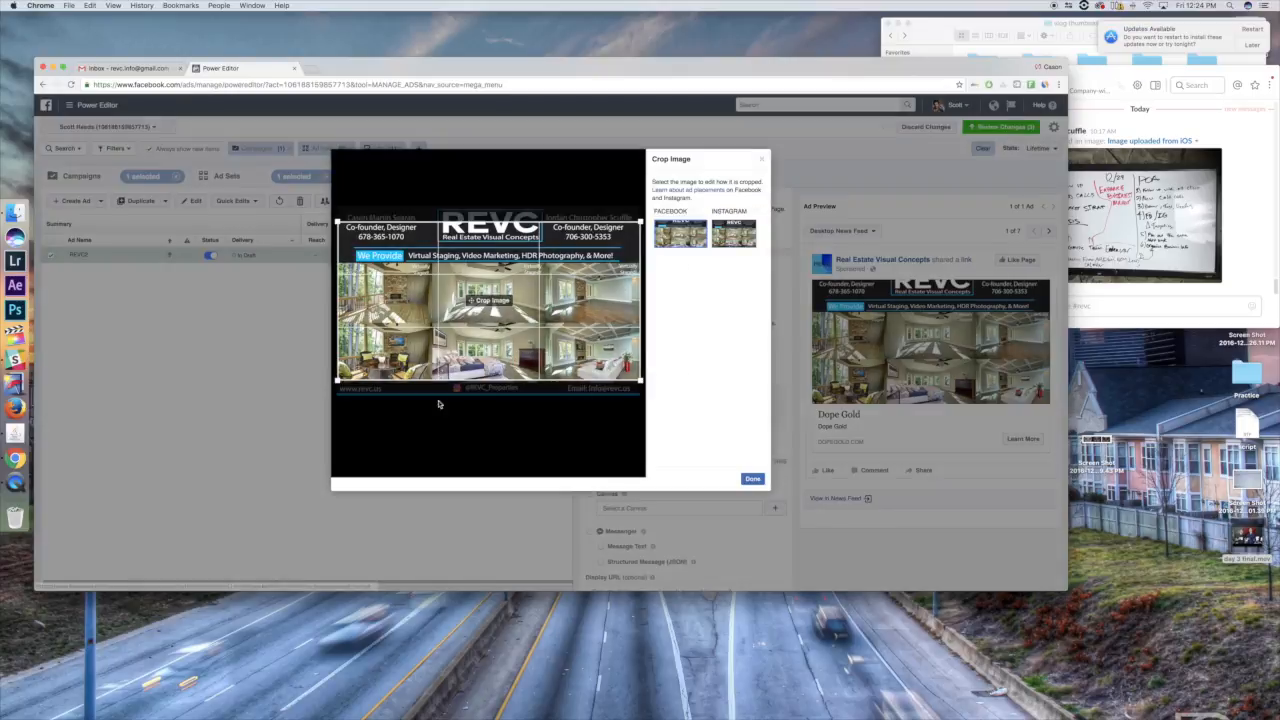
- Reposition the Facebook crop area lower on the uploaded image and apply the crop
mouse_move(471, 332)
left_mouse_down()
mouse_move(470, 355)
mouse_move(474, 318)
mouse_move(477, 343)
left_mouse_up()
left_click_drag(516, 291, 526, 289)
left_click(752, 479)
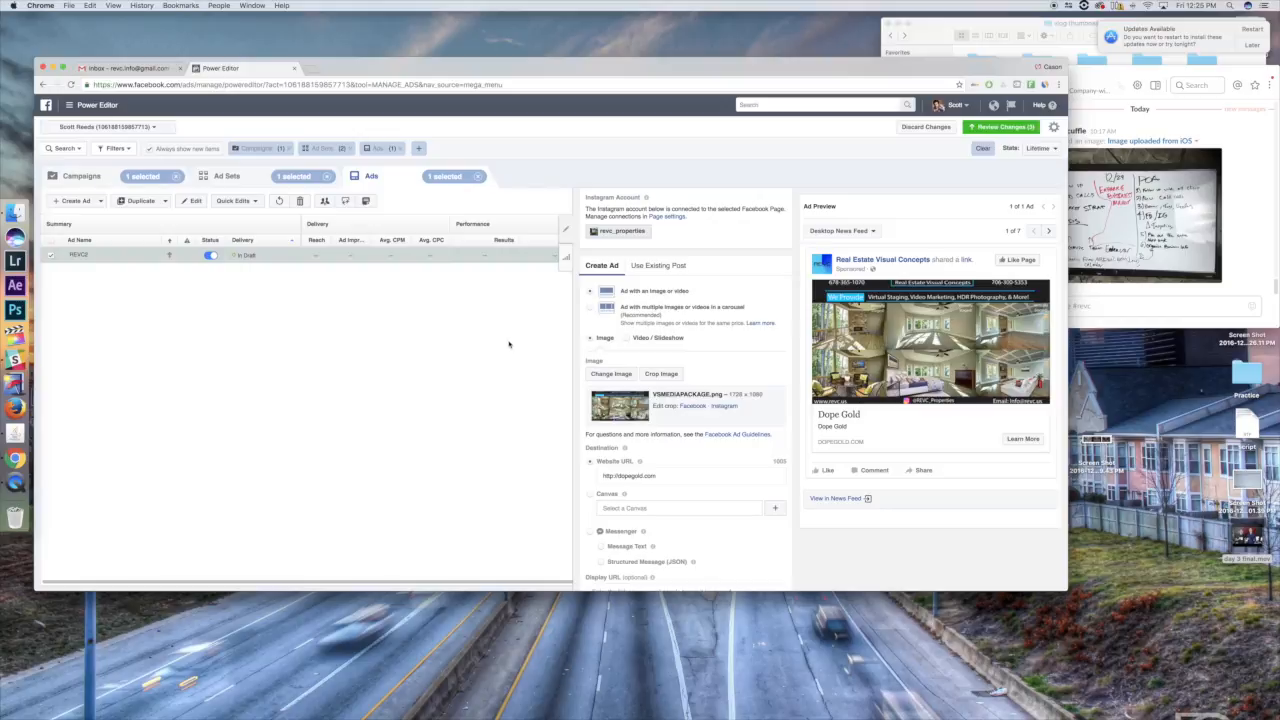
scroll(674, 460, "down", 1)
scroll(674, 460, "down", 2)
left_click_drag(688, 373, 508, 371)
key("BackSpace")
type("www.revc.")
key("BackSpace")
type("EVC")
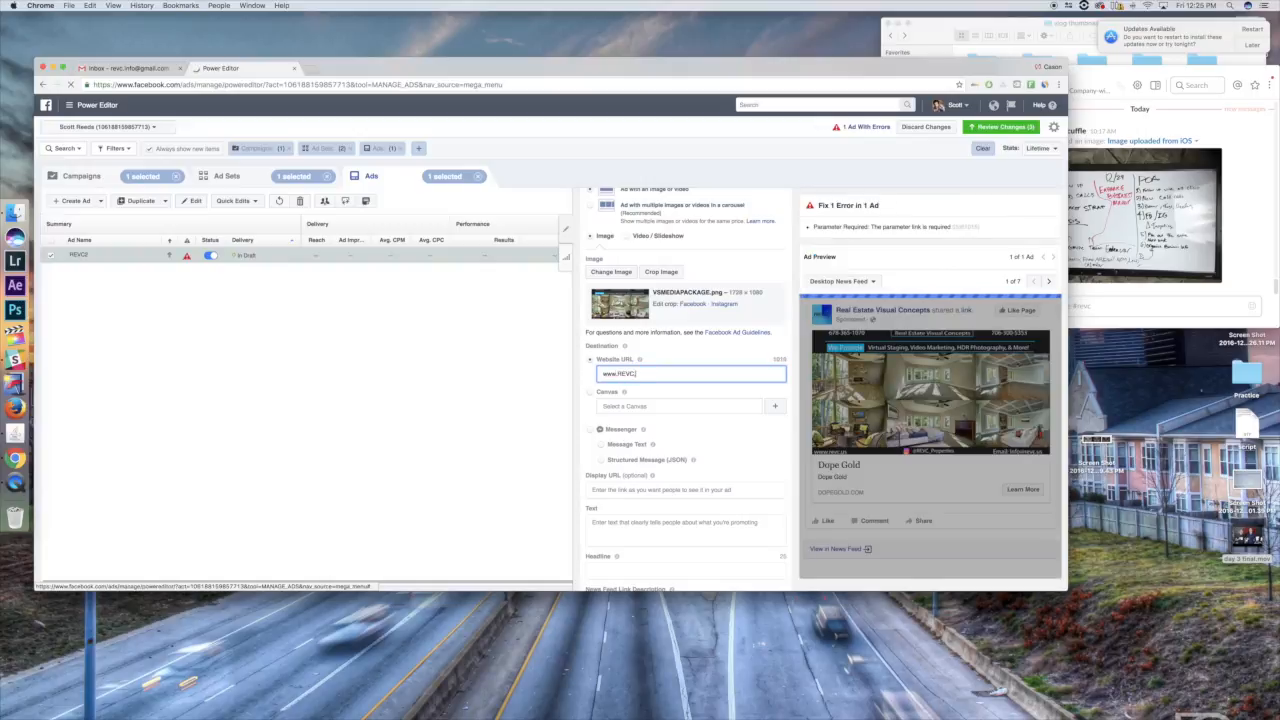
type(".us")
left_click_drag(669, 371, 543, 371)
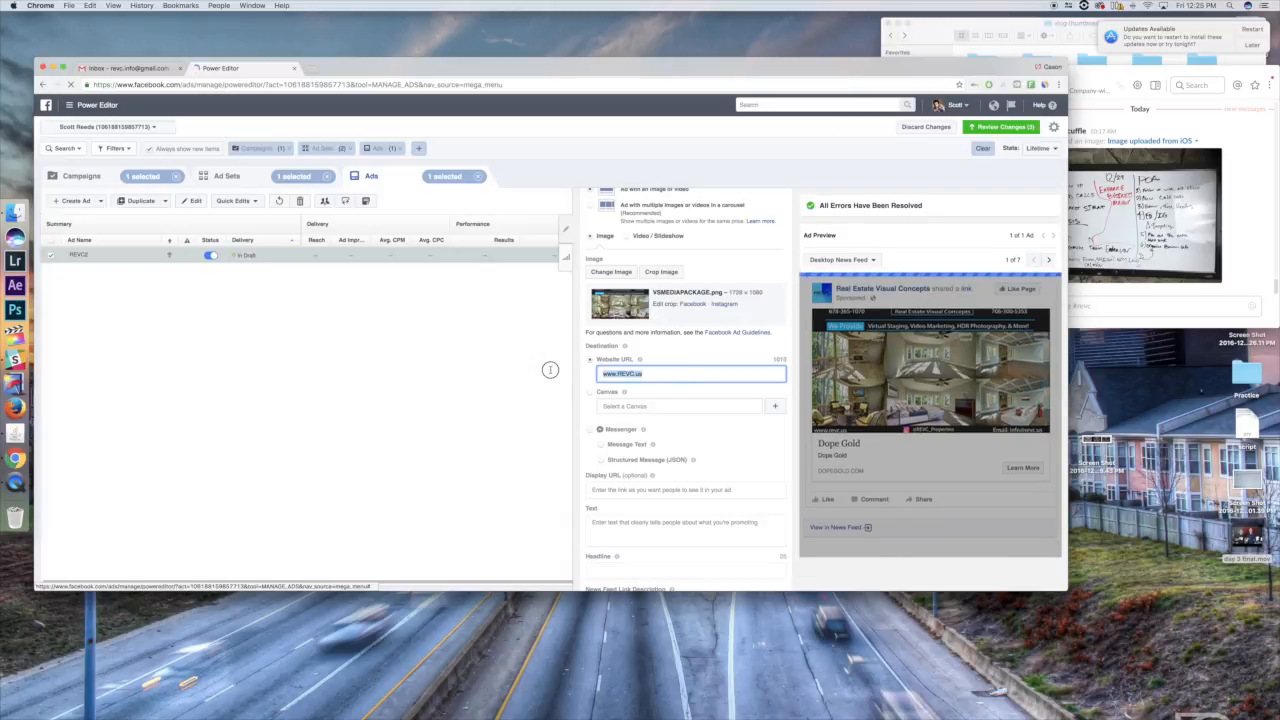
key("ctrl+c")
left_click(618, 490)
key("ctrl+v")
left_click(614, 522)
left_click(619, 411)
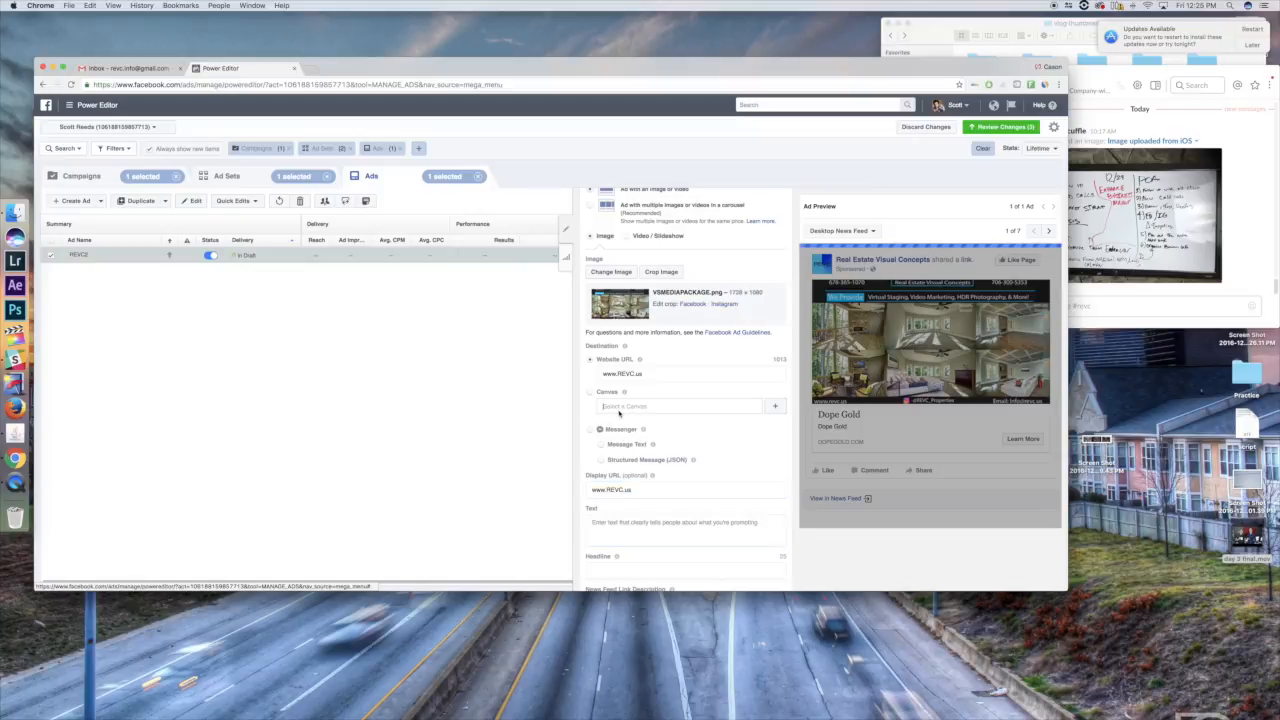
scroll(665, 418, "down", 1)
scroll(668, 430, "down", 2)
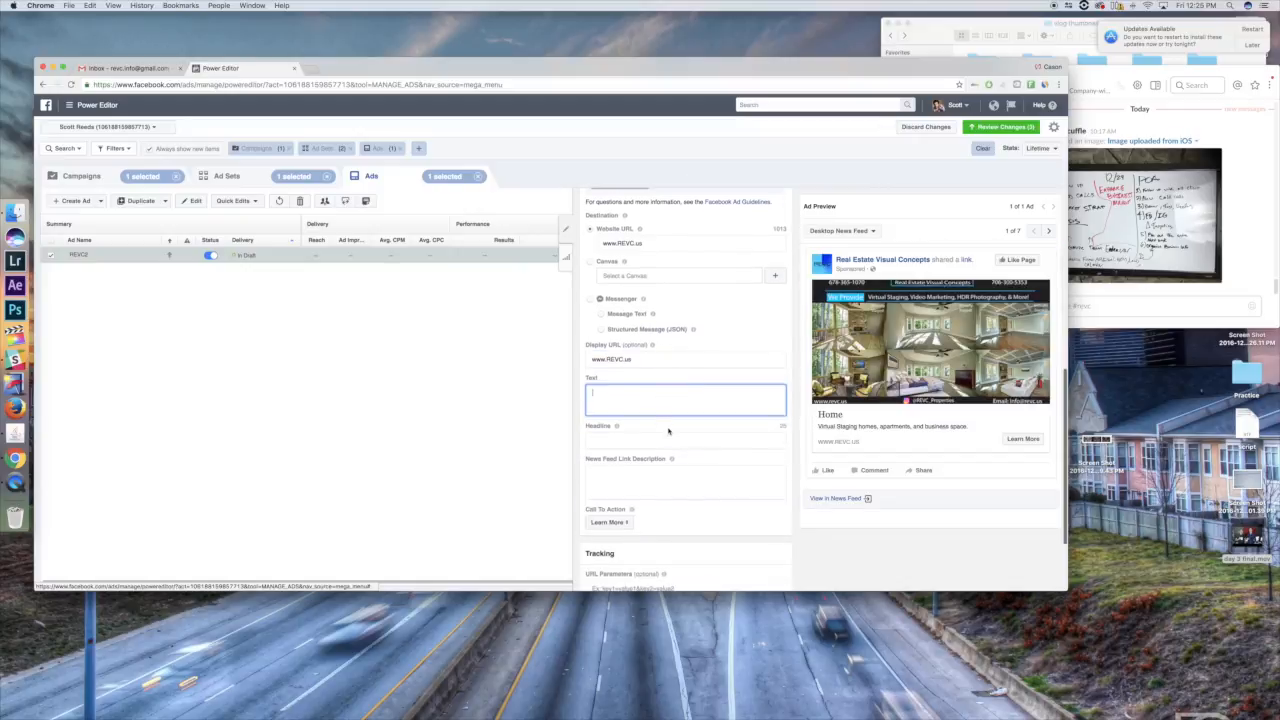
- Try placeholder characters as the ad's Text to see where they appear in the preview
type("rfrfrf")
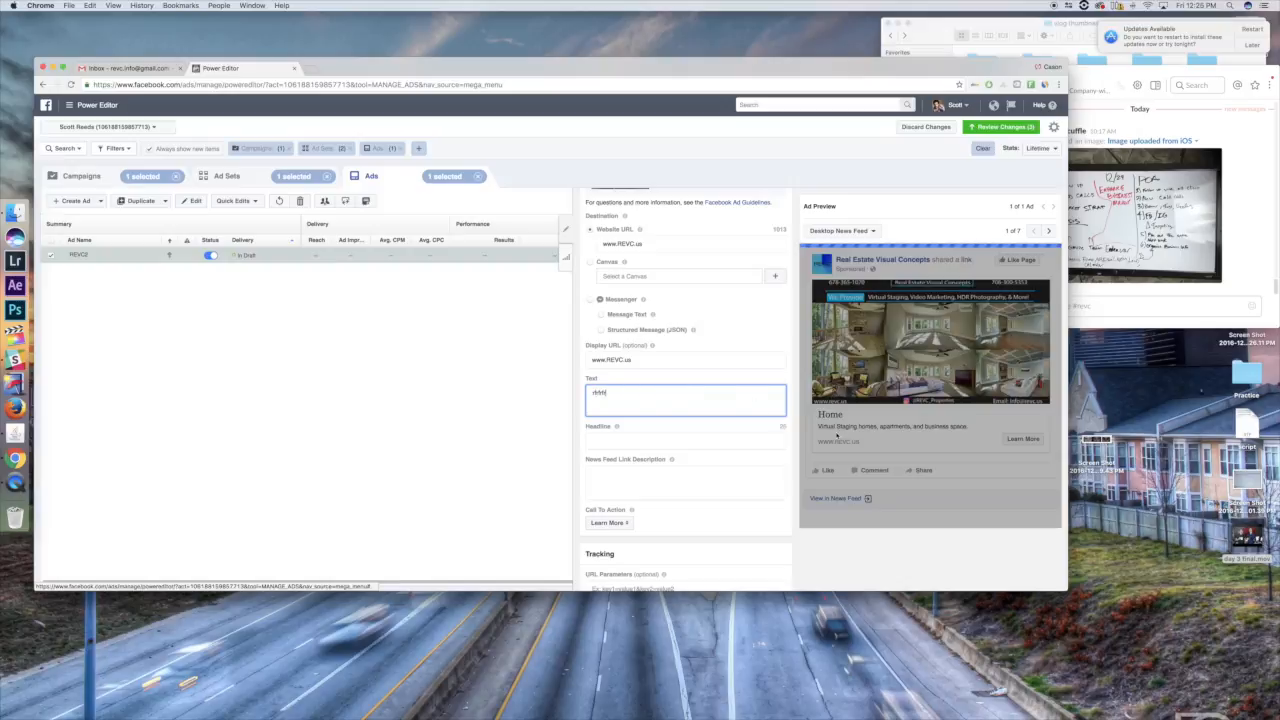
left_click(806, 284)
left_click(674, 403)
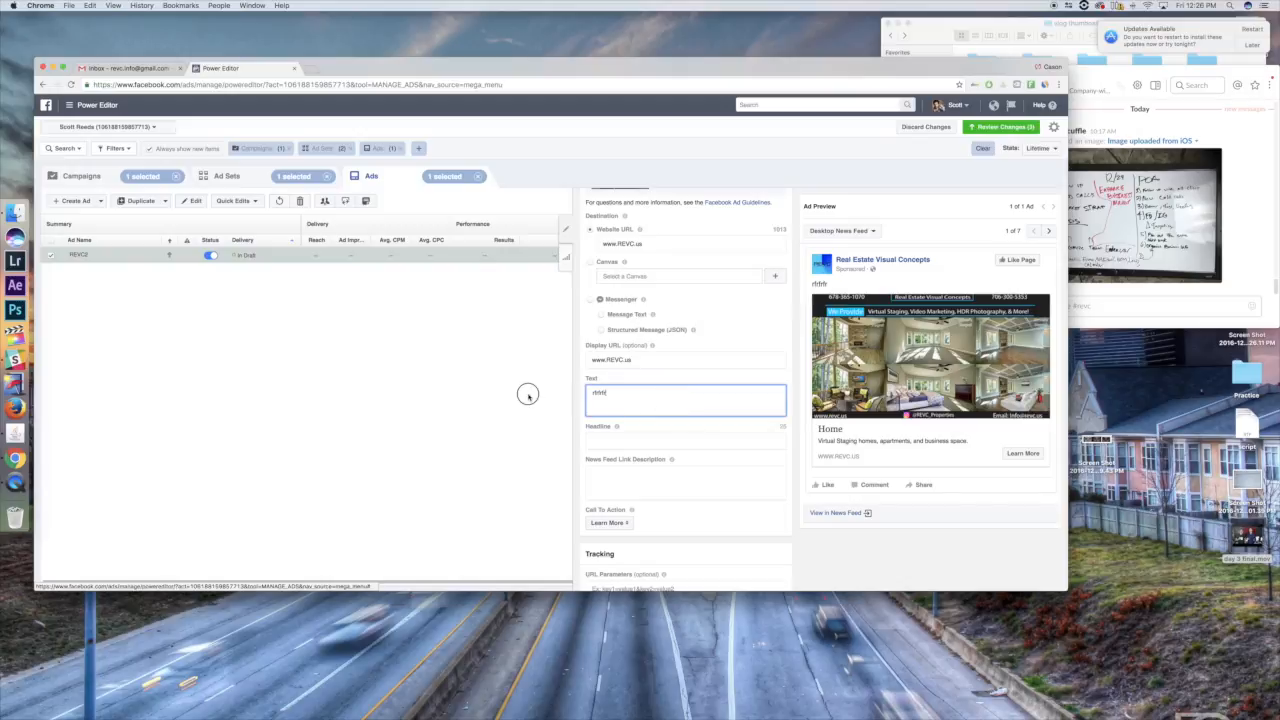
- Replace the ad's placeholder text with "Having trouble selling your homes? Check out the best way to market your listings."
left_click_drag(622, 394, 571, 389)
key("BackSpace")
type("Having trouyb")
type("ing your homes? Check out the ")
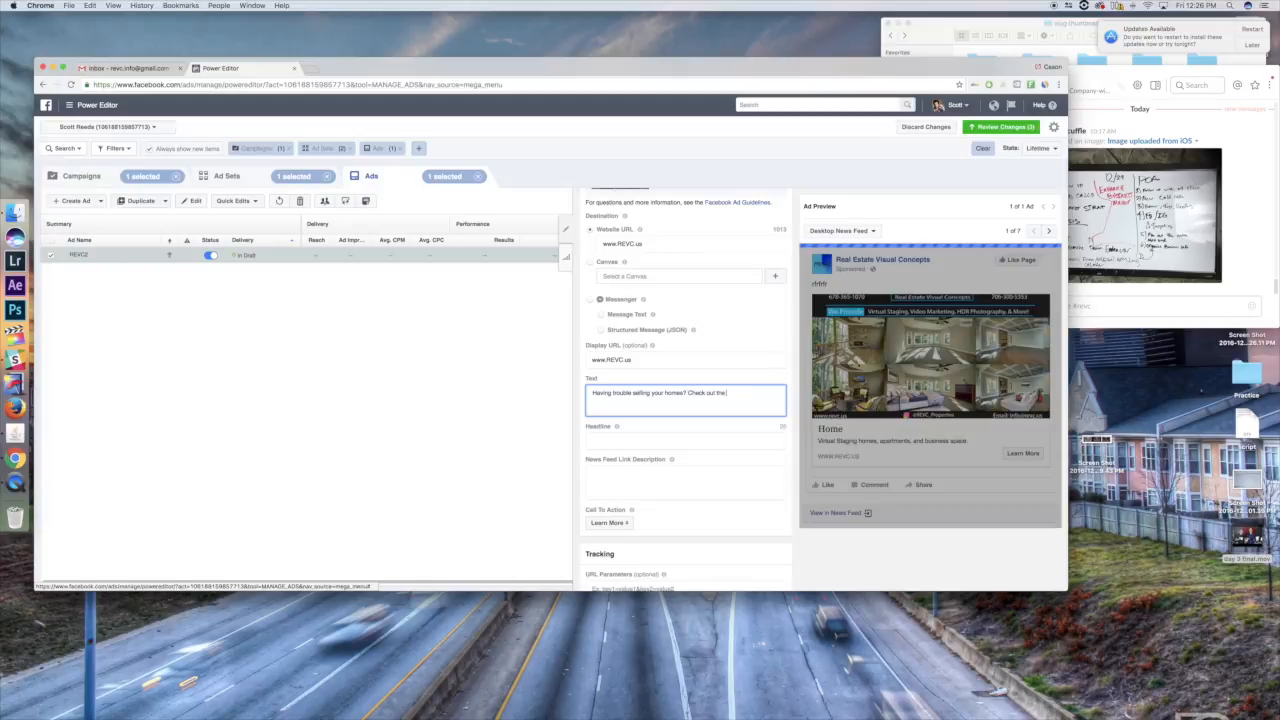
type("Best way to market your listings.")
- Set the ad's headline to "Welcome to Real Estate Visual Concepts"
left_click(601, 443)
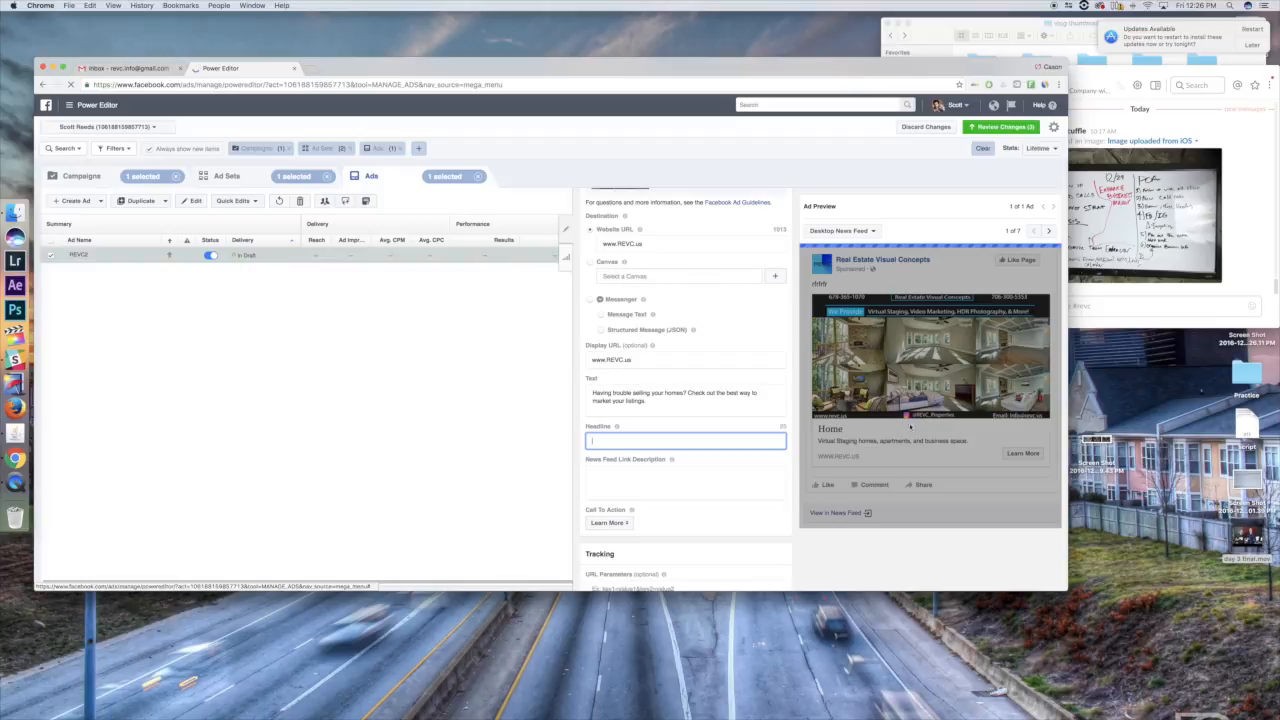
key("BackSpace")
key("BackSpace")
key("BackSpace")
key("BackSpace")
key("BackSpace")
type("elcome to Real Estate Visual C")
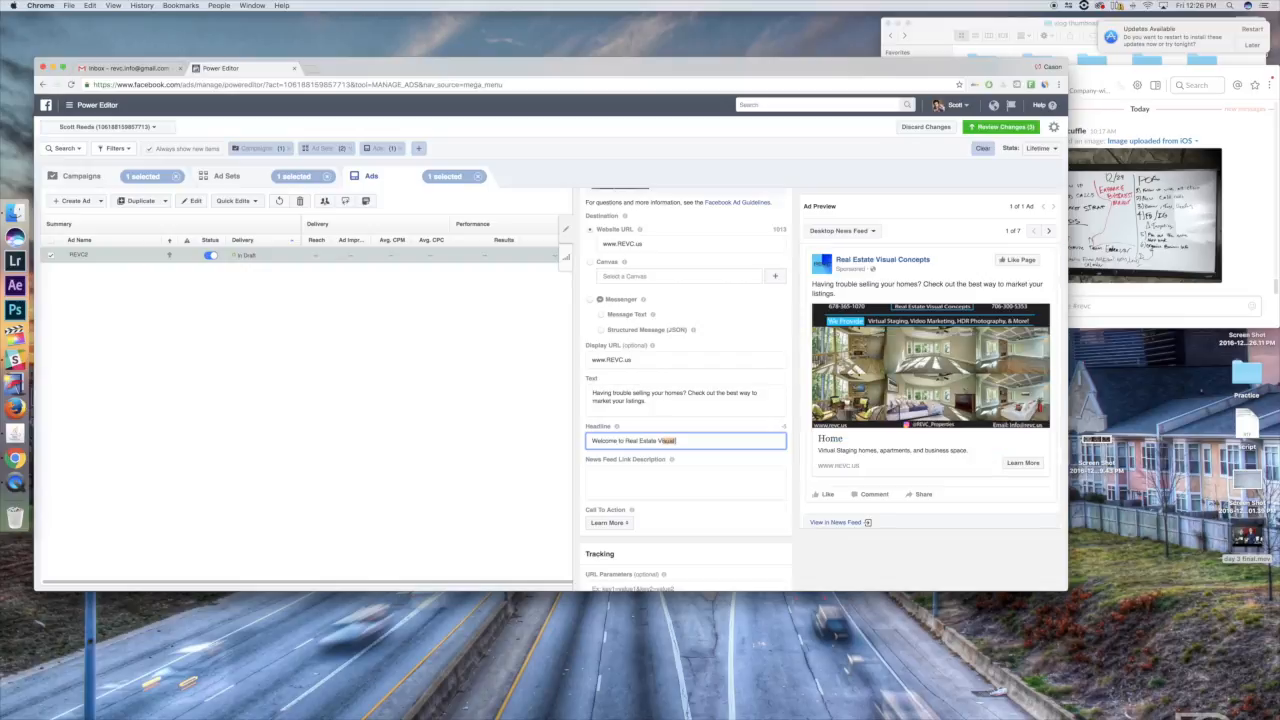
type("oncepts")
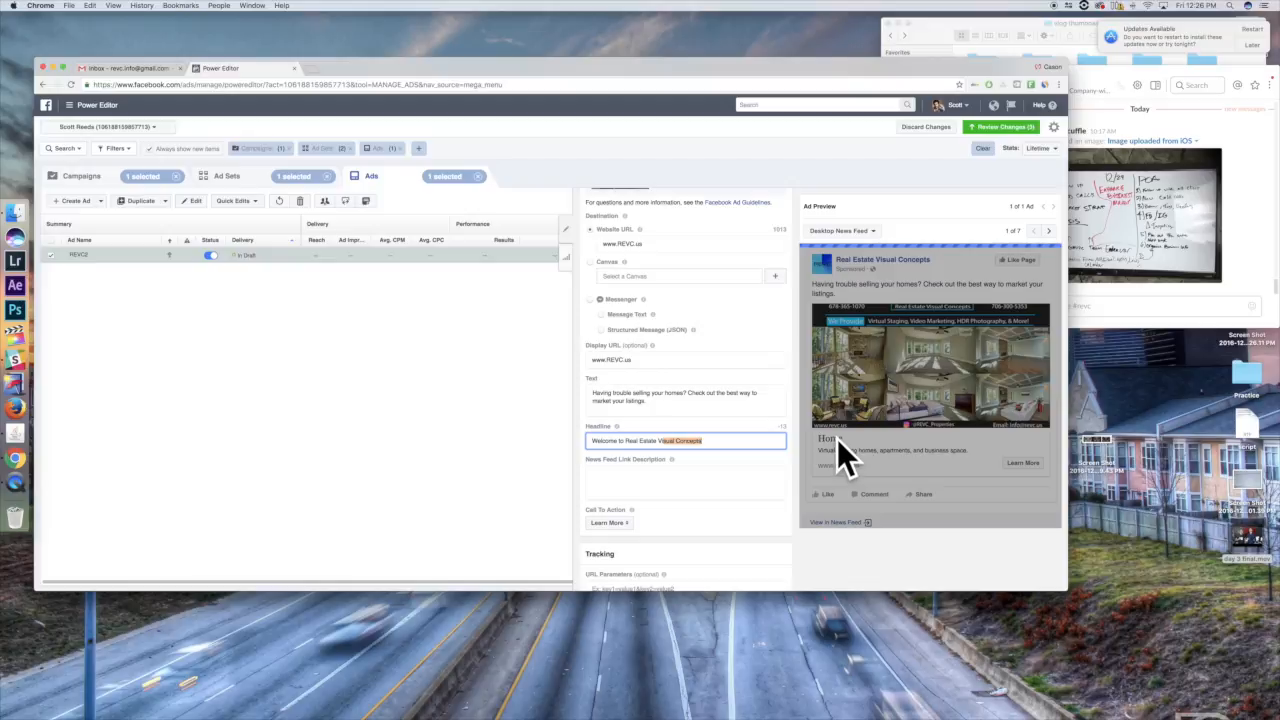
left_click(644, 485)
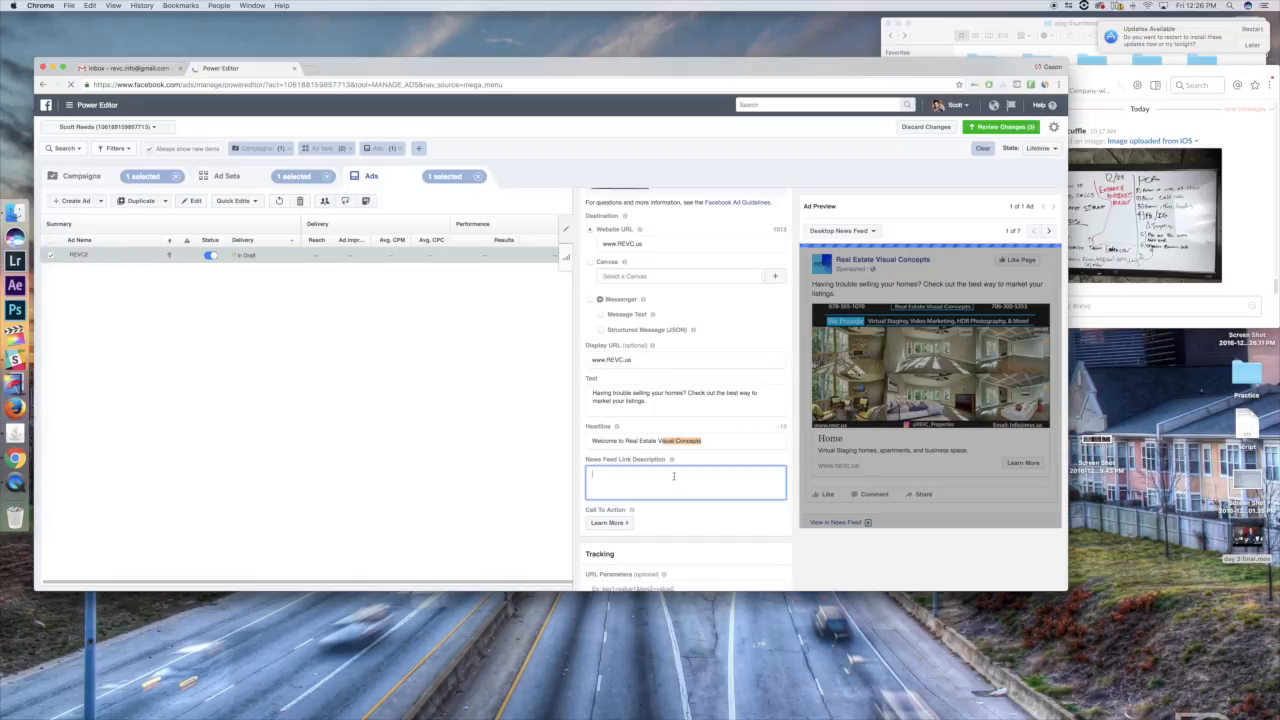
type("We provide the absolute fi")
key("BackSpace")
key("BackSpace")
key("BackSpace")
key("BackSpace")
key("BackSpace")
key("BackSpace")
key("BackSpace")
key("BackSpace")
key("BackSpace")
key("BackSpace")
key("BackSpace")
key("BackSpace")
key("BackSpace")
key("BackSpace")
key("BackSpace")
key("BackSpace")
key("BackSpace")
key("BackSpace")
key("BackSpace")
key("BackSpace")
key("BackSpace")
key("BackSpace")
key("BackSpace")
key("BackSpace")
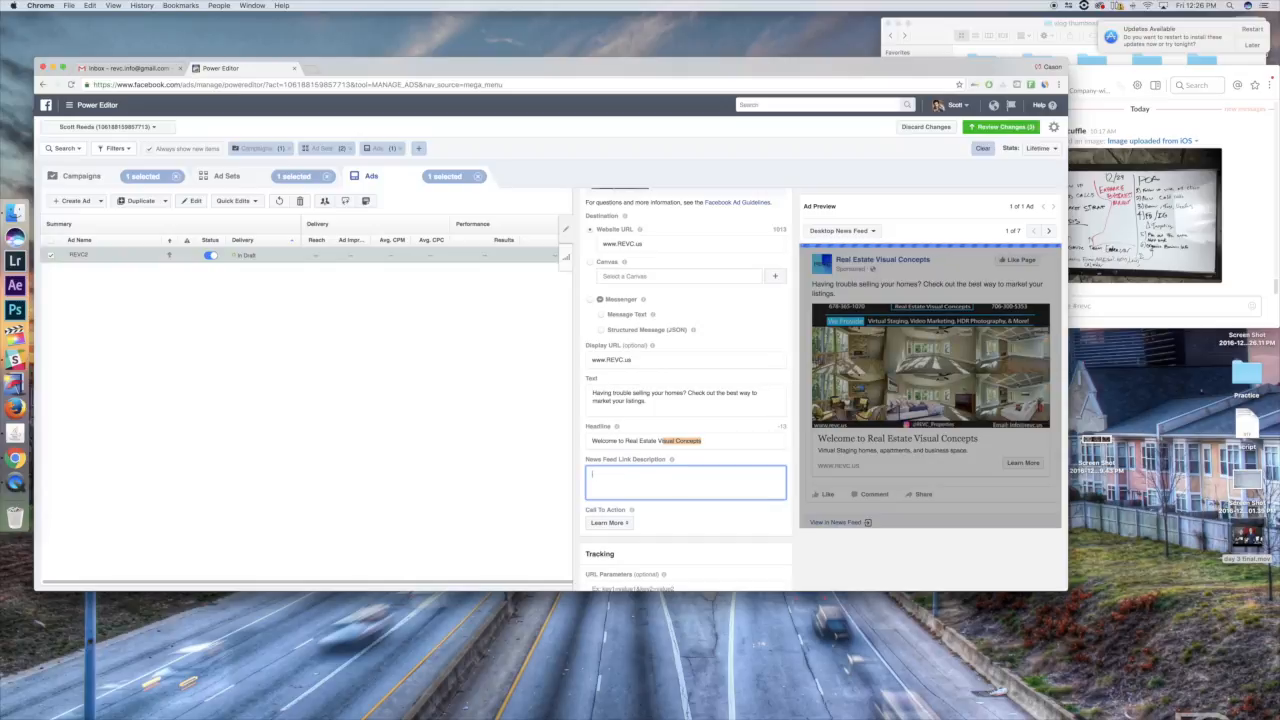
- Start the News Feed link description with "Stop spending thousands of dollars on physically staging your homes"
type("Stop spending thousands of dollars on")
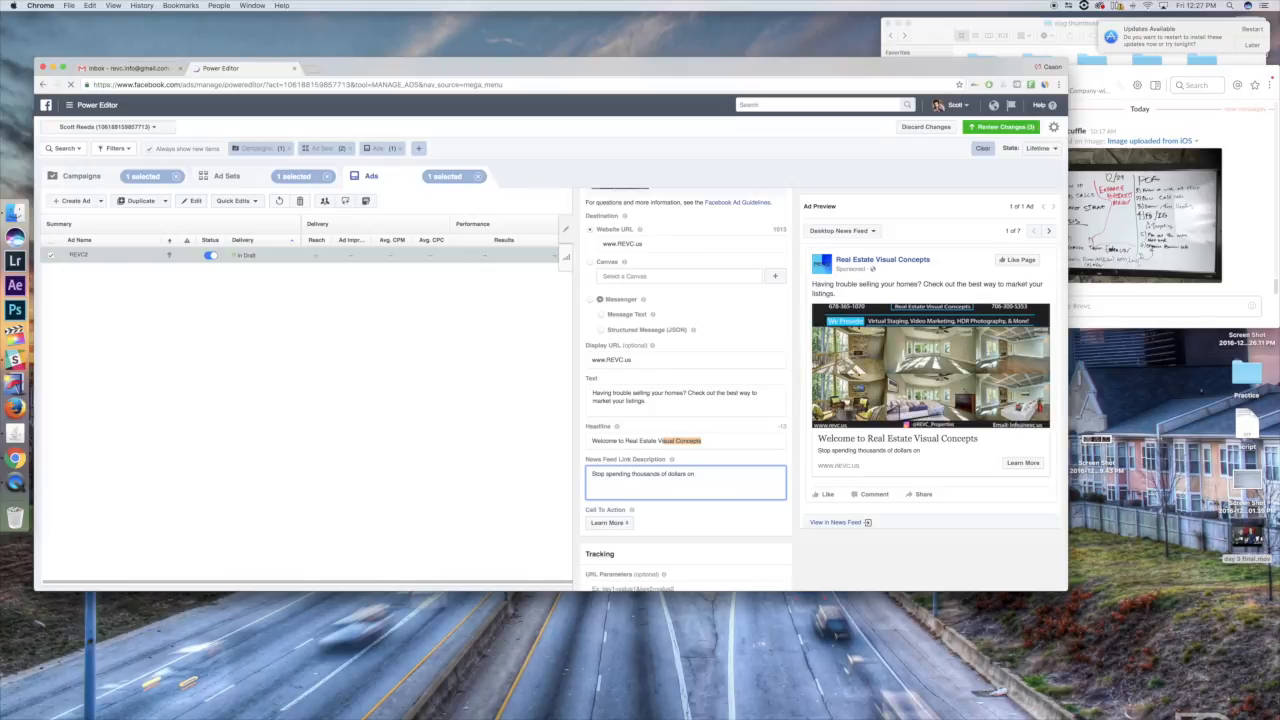
type("ysically staging your homes! We here are")
key("BackSpace")
key("BackSpace")
type("t REVC")
key("BackSpace")
key("BackSpace")
key("BackSpace")
key("BackSpace")
key("BackSpace")
key("BackSpace")
key("BackSpace")
key("BackSpace")
key("BackSpace")
key("BackSpace")
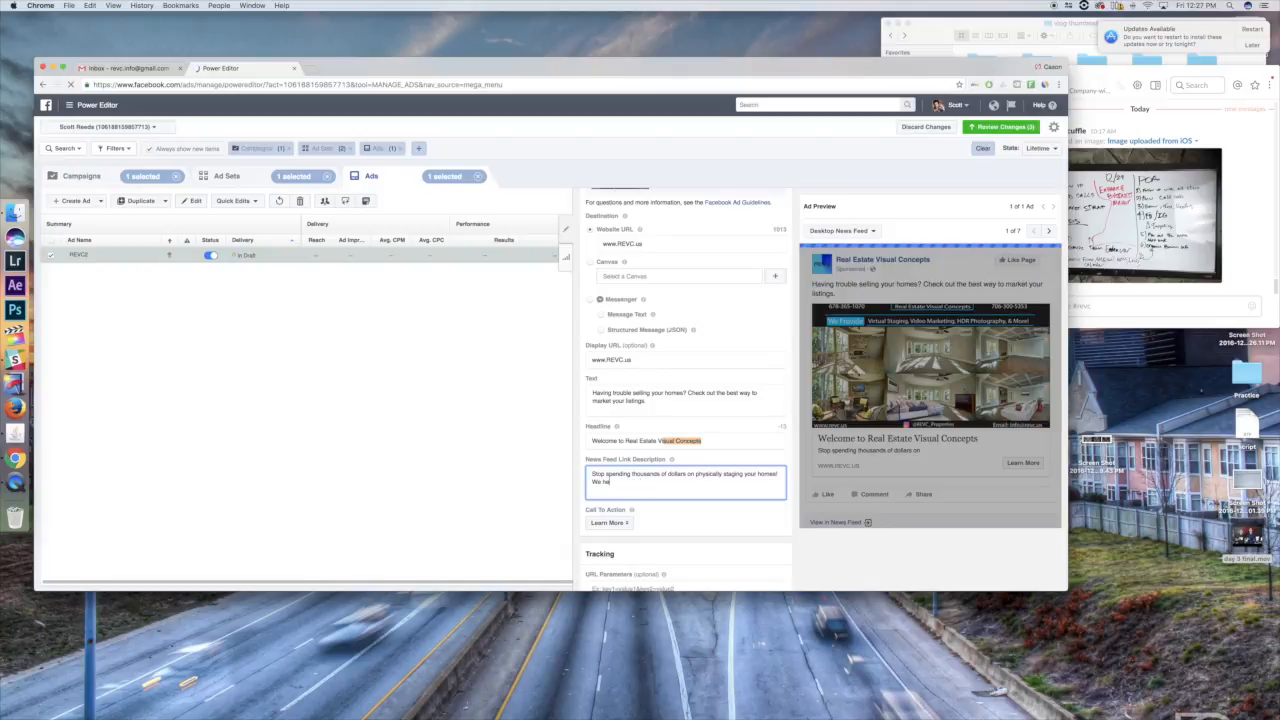
key("BackSpace")
- Continue the News Feed link description with "and start saving time and money by Virtual Staging"
key("BackSpace")
key("BackSpace")
key("BackSpace")
key("BackSpace")
key("BackSpace")
key("BackSpace")
key("BackSpace")
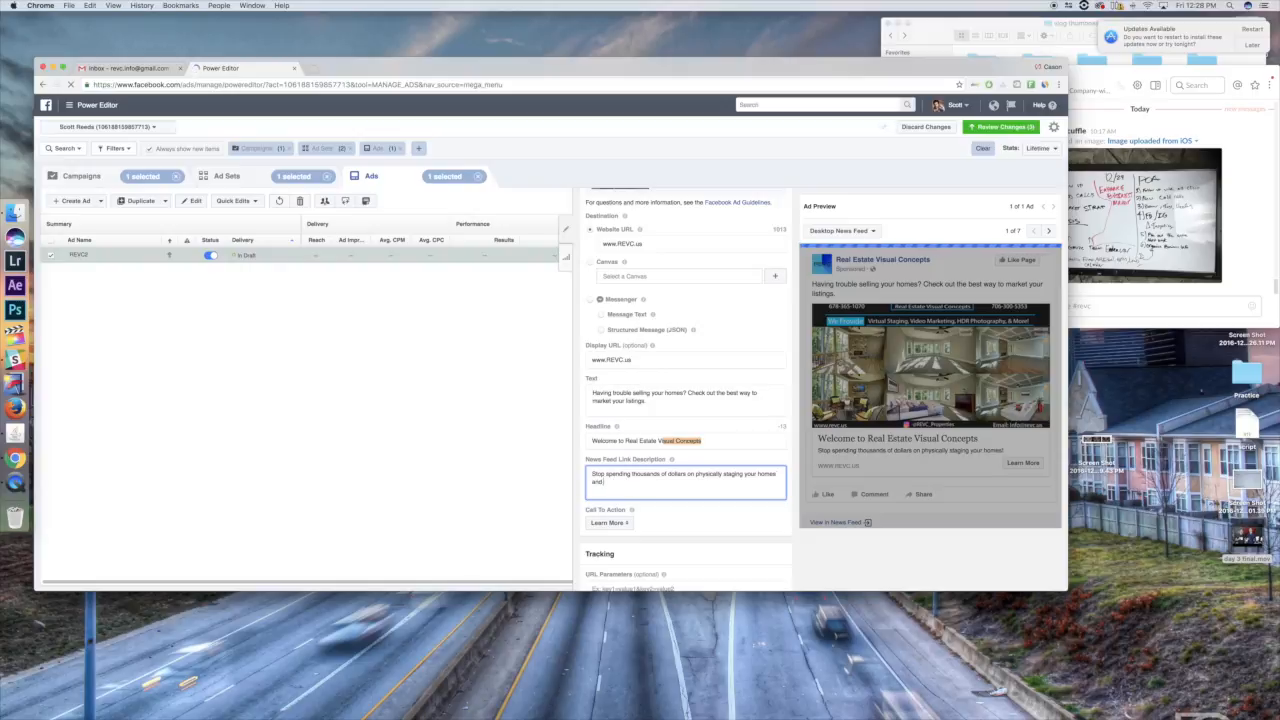
type("stagt saving money")
key("BackSpace")
key("BackSpace")
key("BackSpace")
key("BackSpace")
key("BackSpace")
type("time.")
type("nd money by Virtual Staging!")
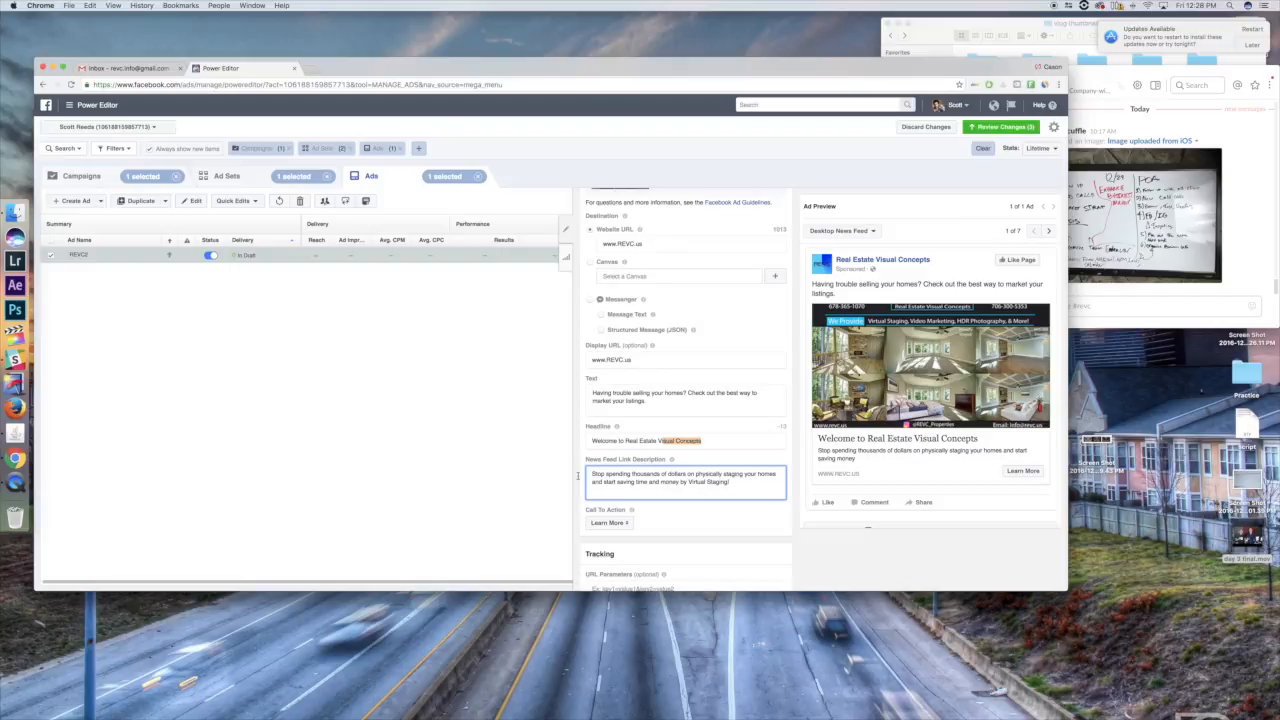
- Leave the call to action on Learn More and end the News Feed link description with "! IT'S THE NEW WAY!"
left_click(607, 523)
left_click(608, 520)
scroll(608, 520, "down", 1)
type("! ITS")
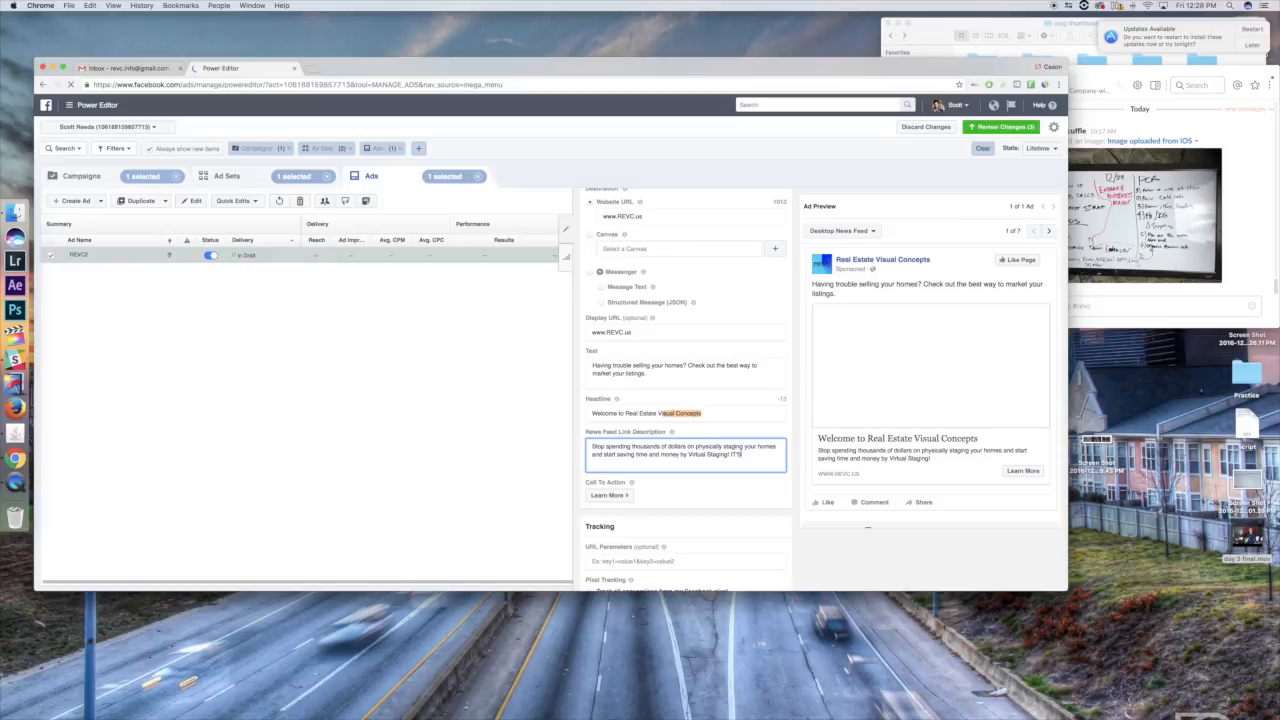
type("S THE NEW WAY")
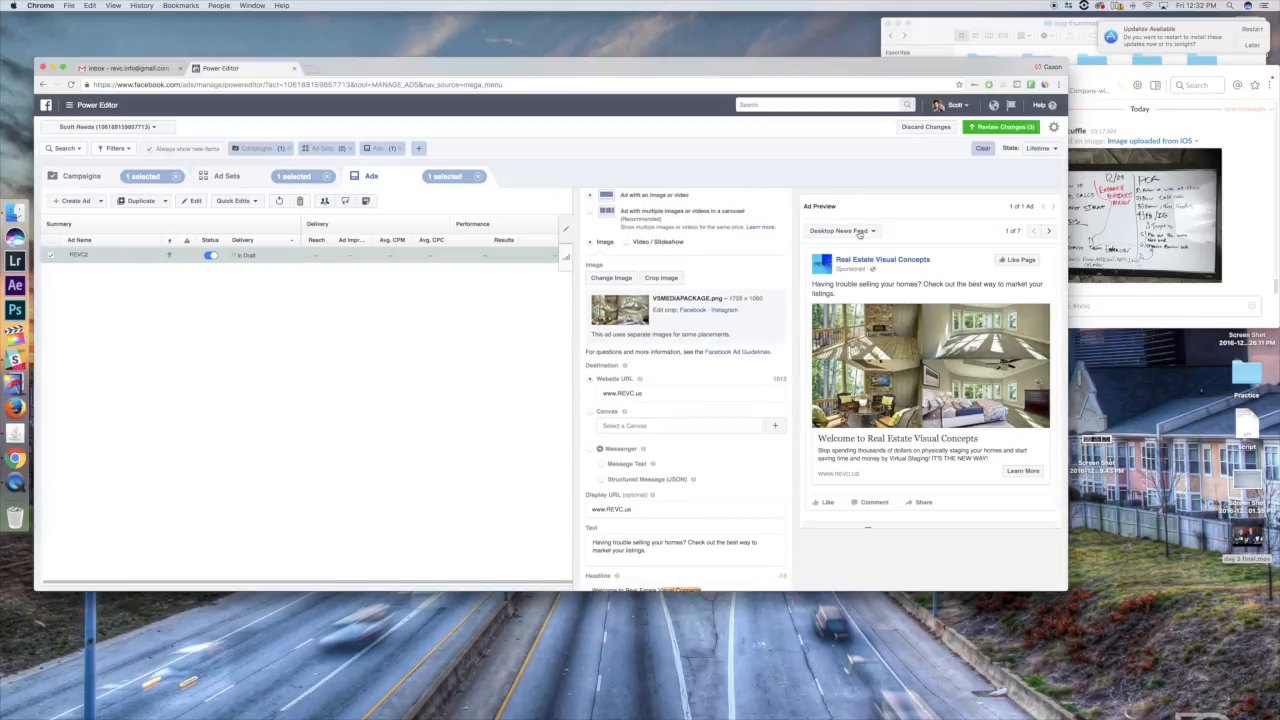
- Look over the ad's fields and preview the ad in the Mobile News Feed placement
scroll(685, 400, "down", 5)
left_click_drag(702, 336, 622, 379)
left_click(628, 373)
scroll(645, 387, "up", 5)
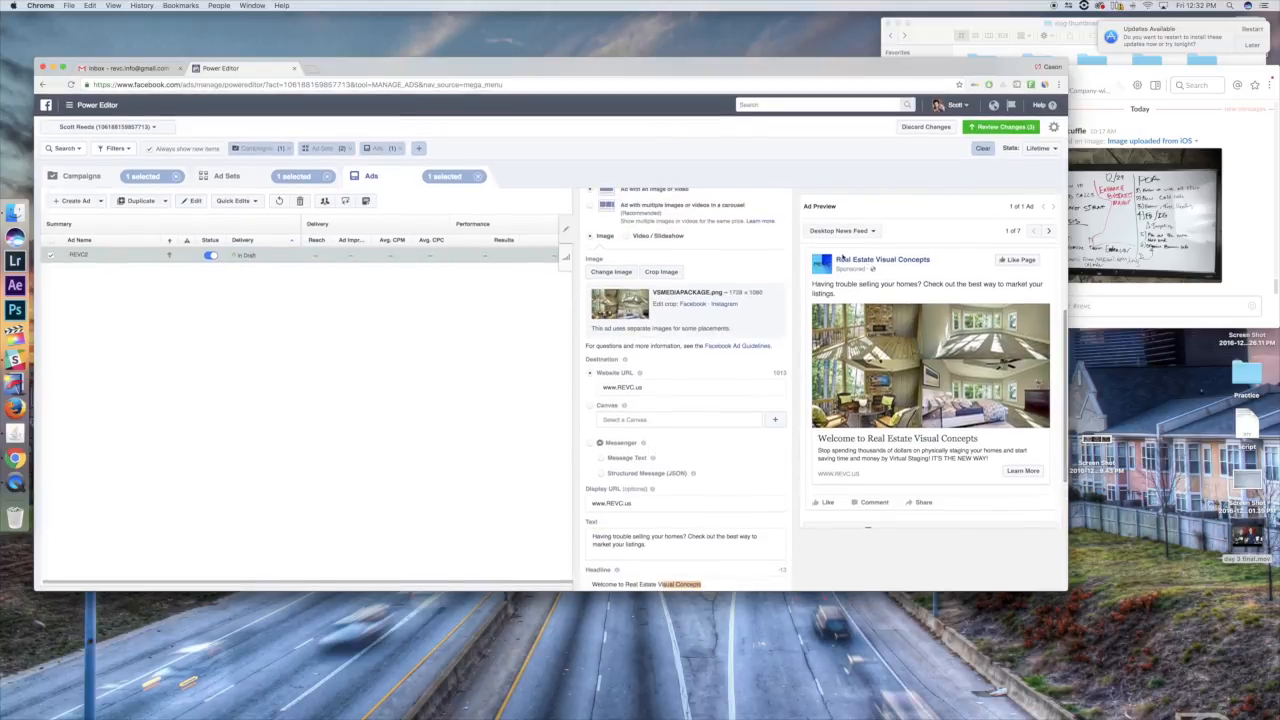
left_click(836, 230)
left_click(853, 288)
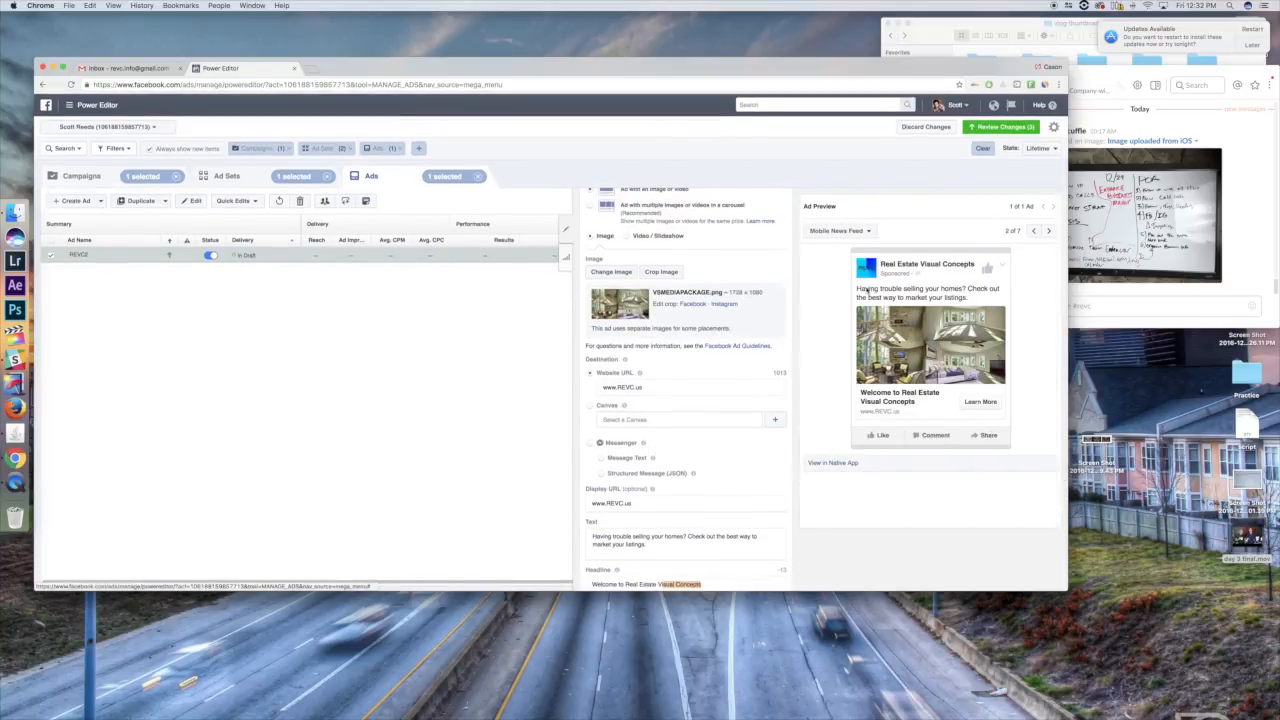
- Preview the ad in the Instagram Feed placement
left_click(840, 230)
scroll(880, 310, "down", 3)
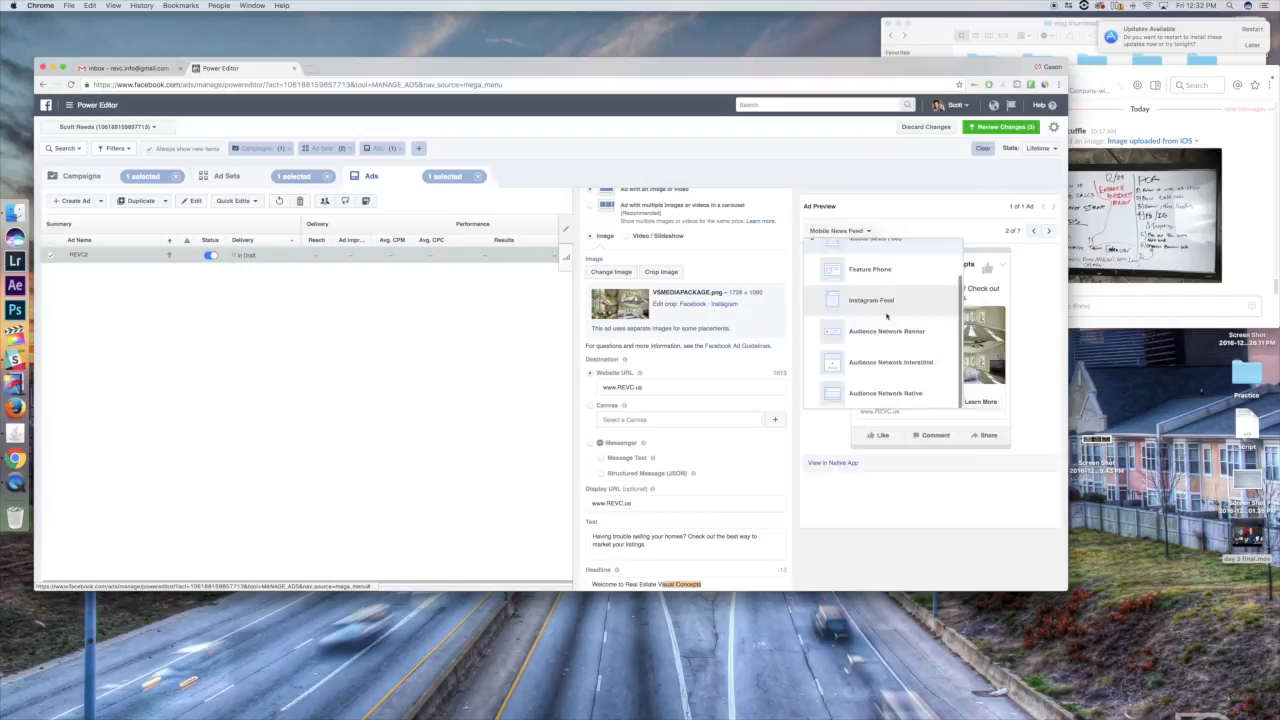
left_click(886, 312)
scroll(1040, 372, "down", 1)
scroll(1040, 372, "up", 2)
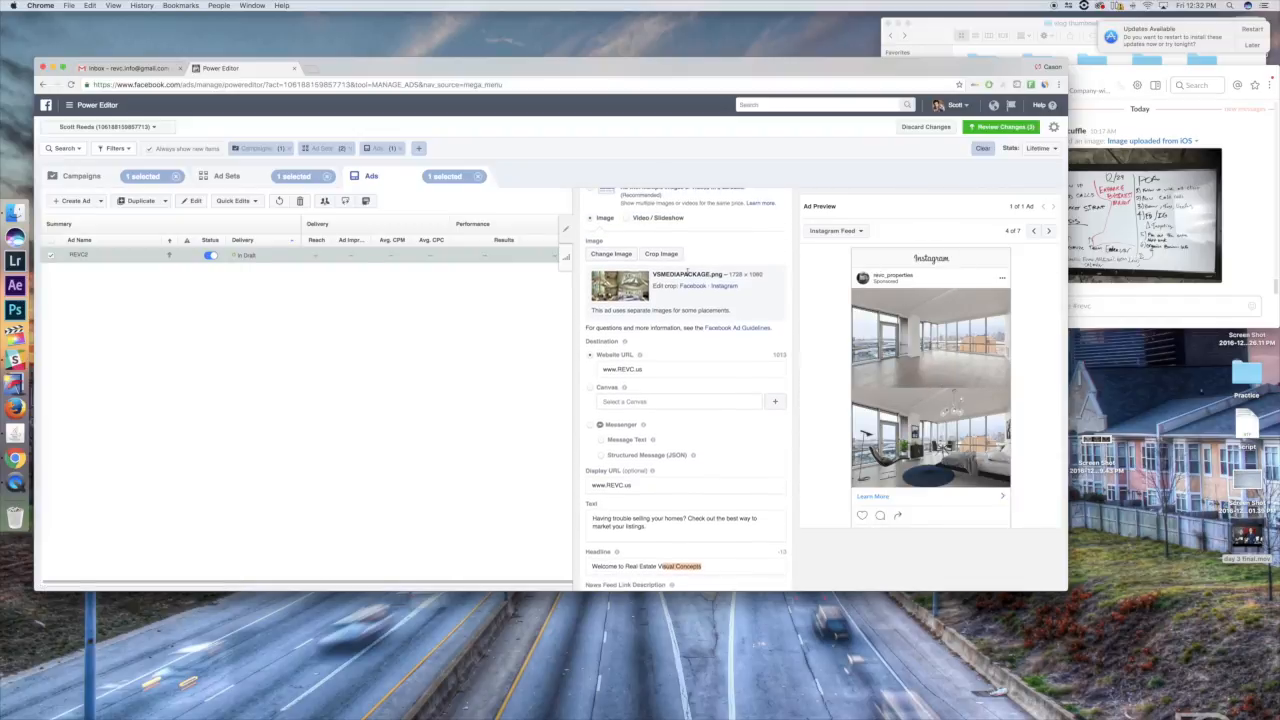
- Preview the ad in the Desktop News Feed placement and look over its remaining text and tracking fields
scroll(690, 280, "up", 2)
left_click(862, 235)
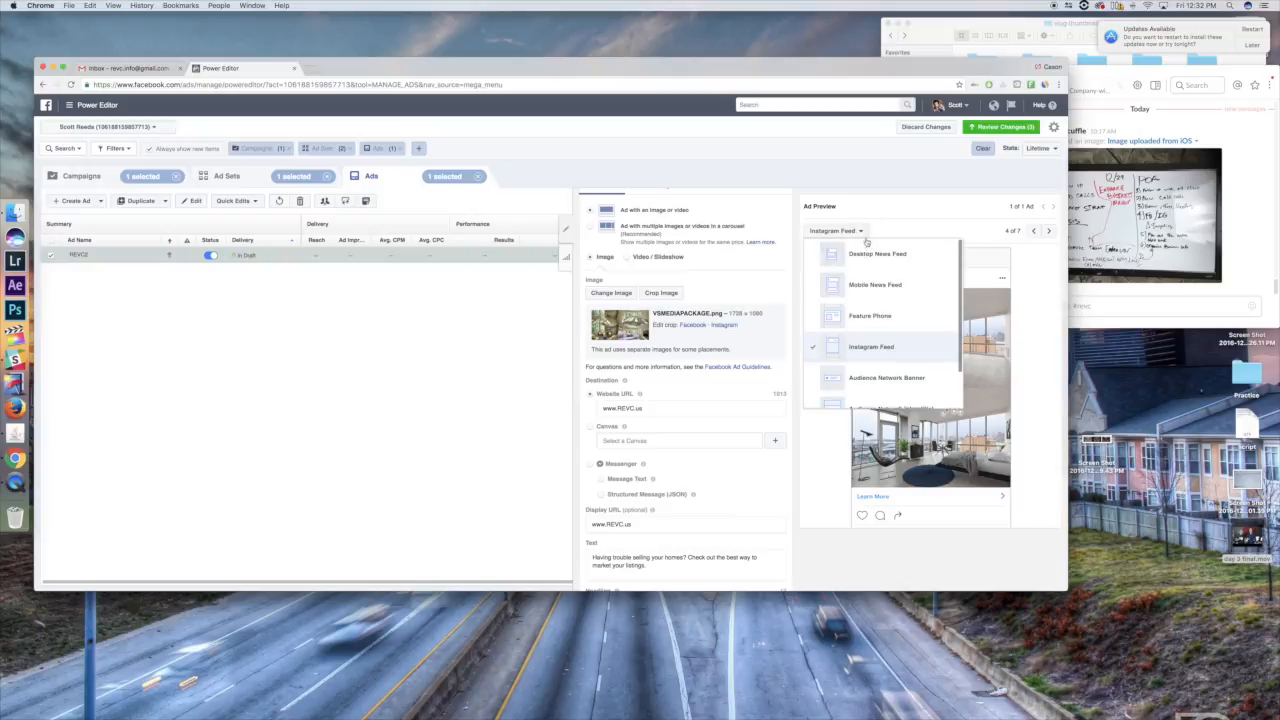
left_click(1050, 333)
left_click(857, 235)
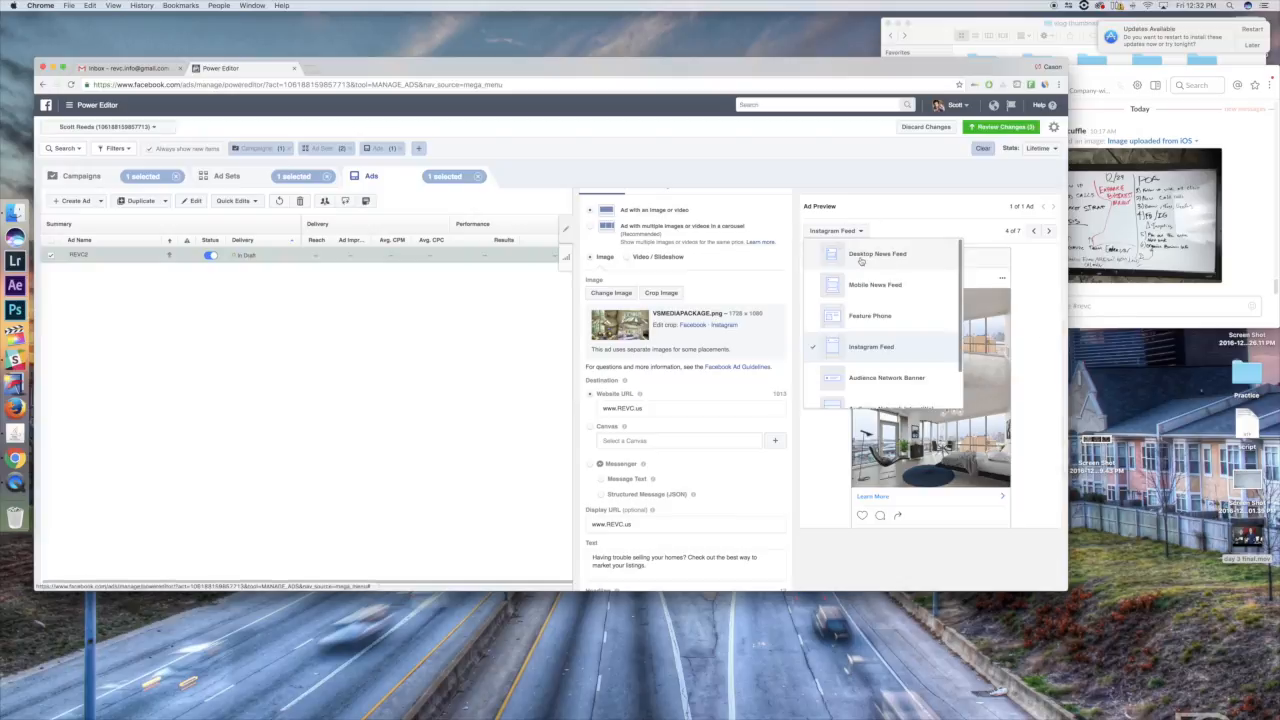
left_click(861, 258)
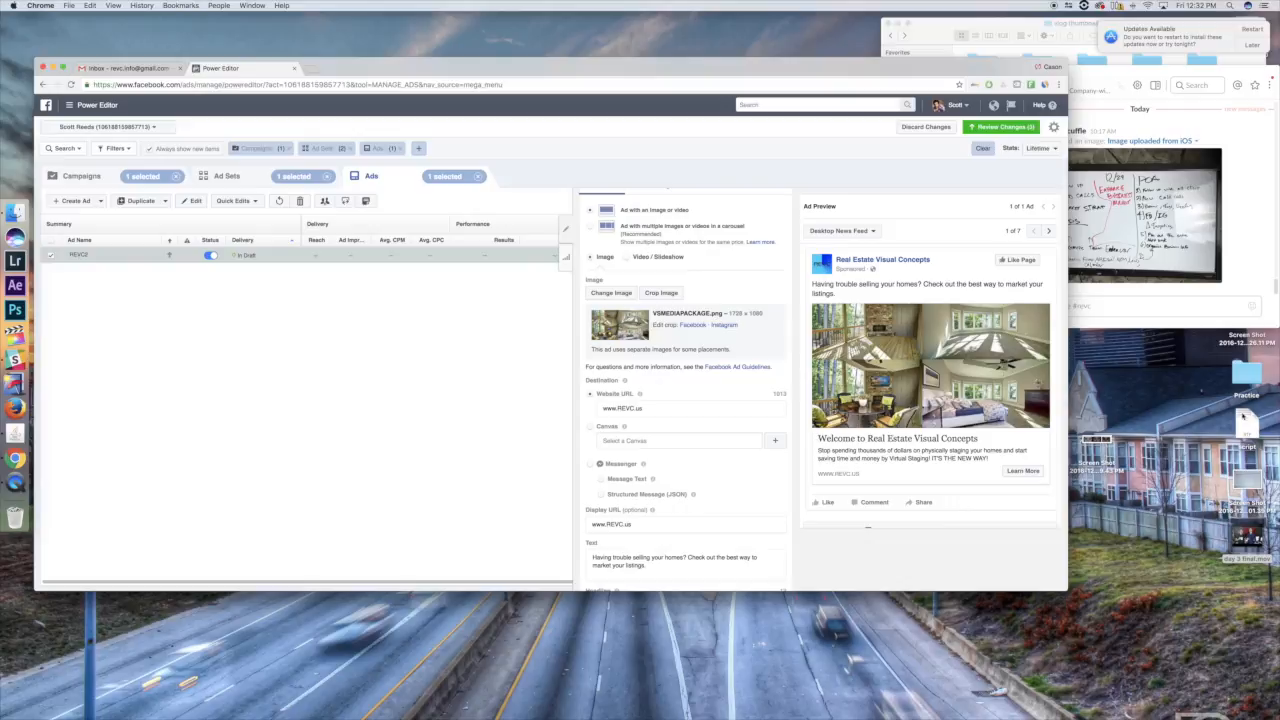
scroll(790, 393, "down", 5)
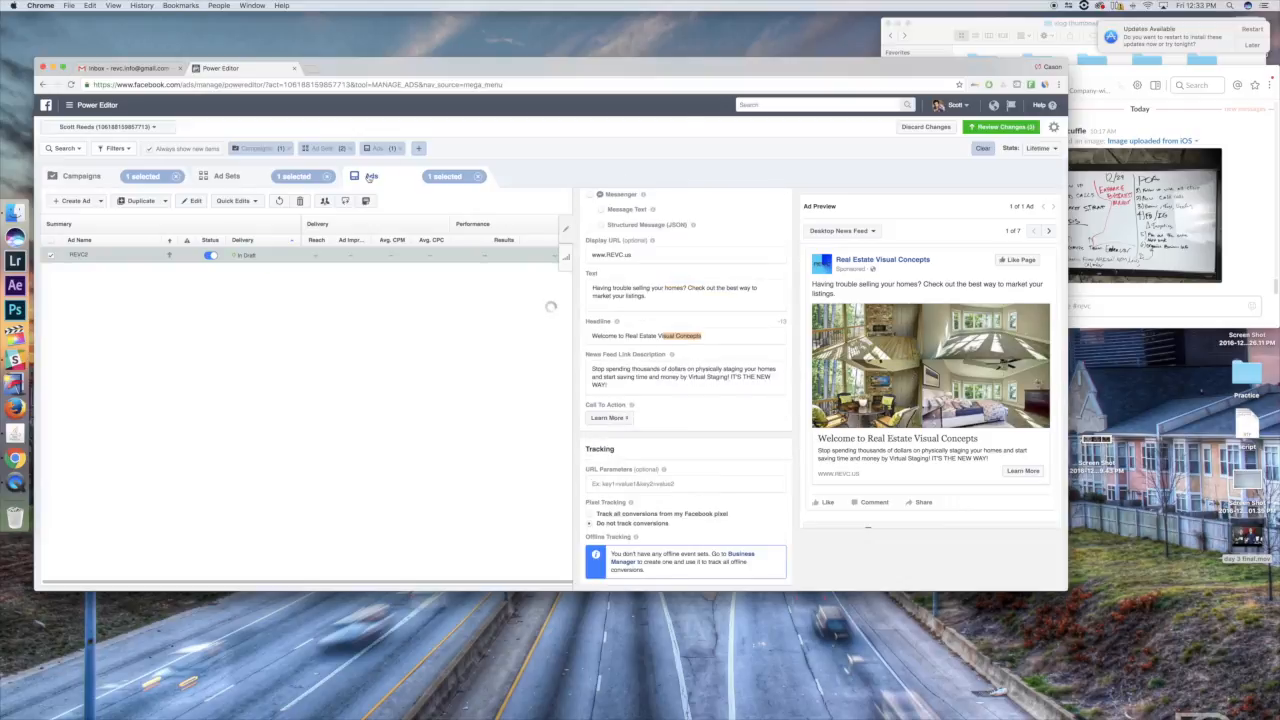
- Review the pending changes and publish the new REVC2 campaign with its ad set and ad
left_click(1000, 127)
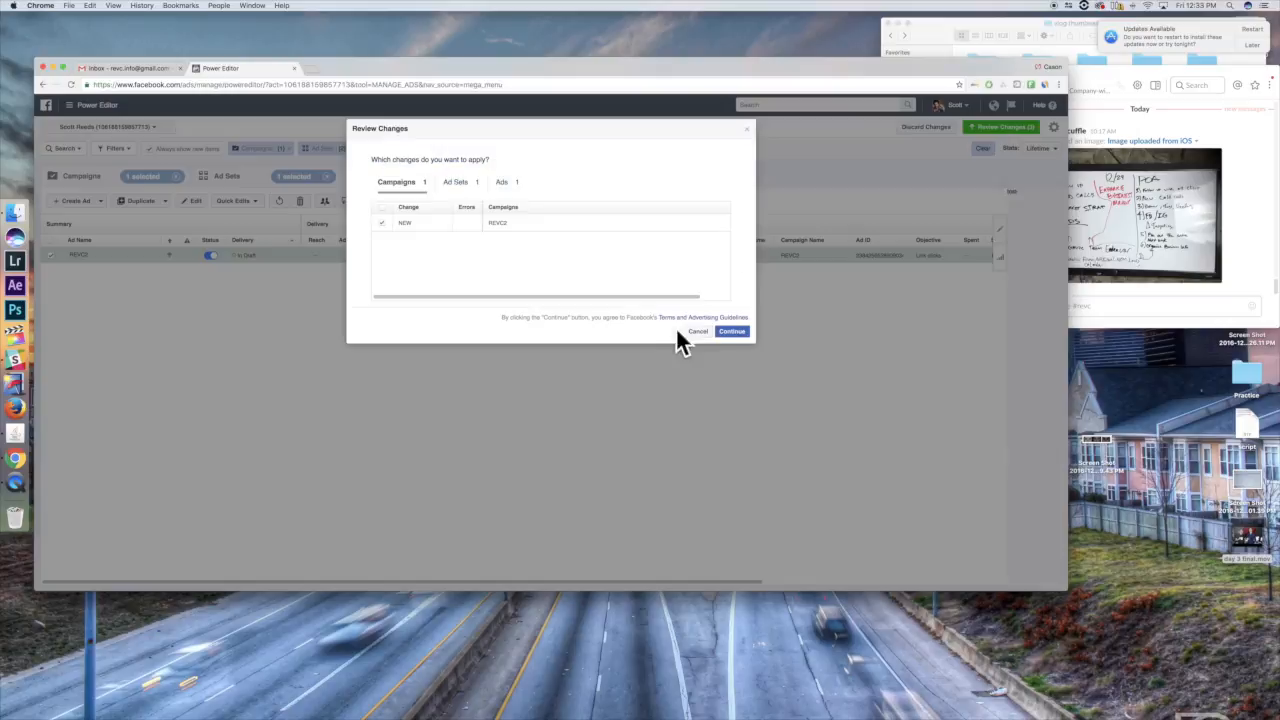
left_click(731, 331)
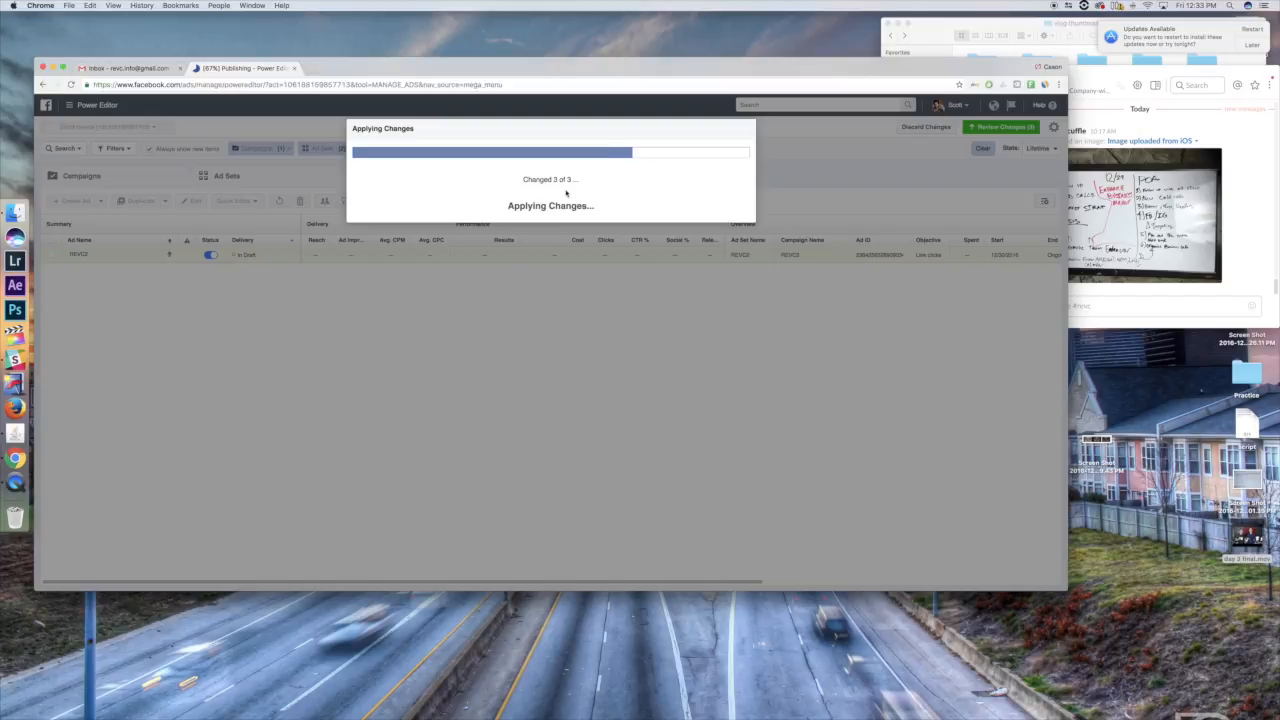
left_click(710, 398)
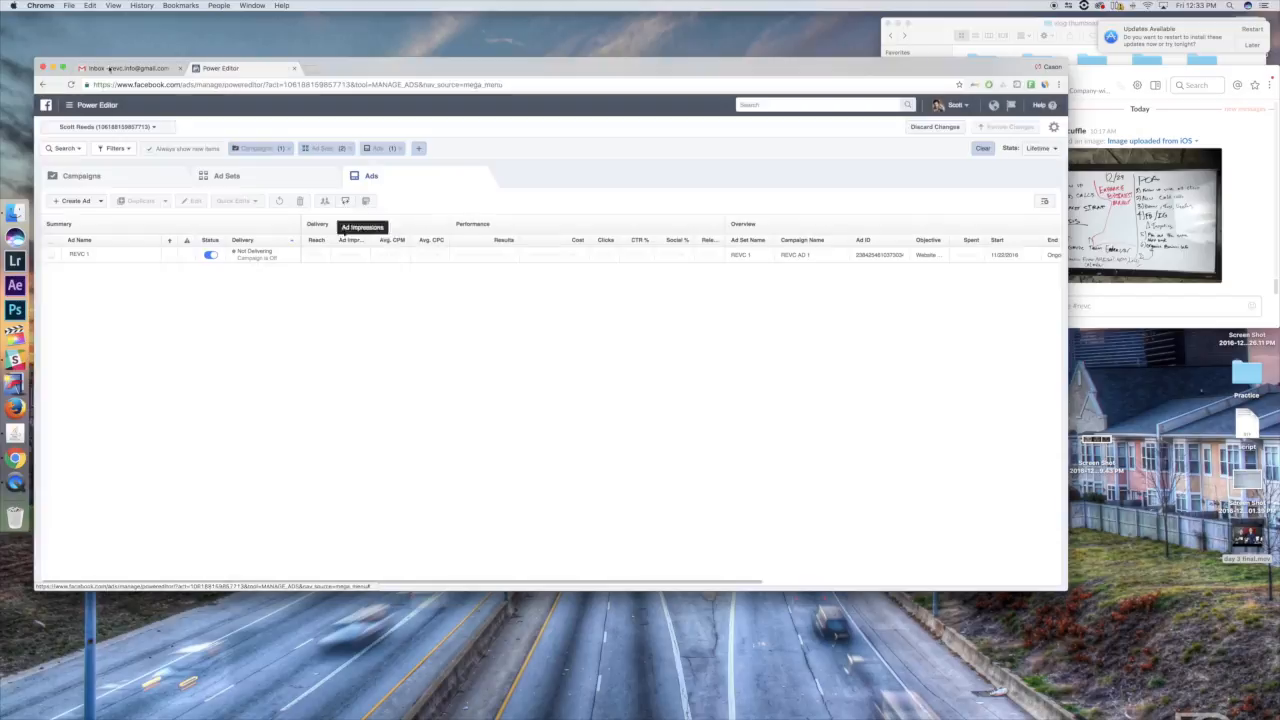
- Switch to Ads Manager, showing the REVC2 campaign, and select its REVC2 ad set
left_click(85, 105)
left_click(88, 155)
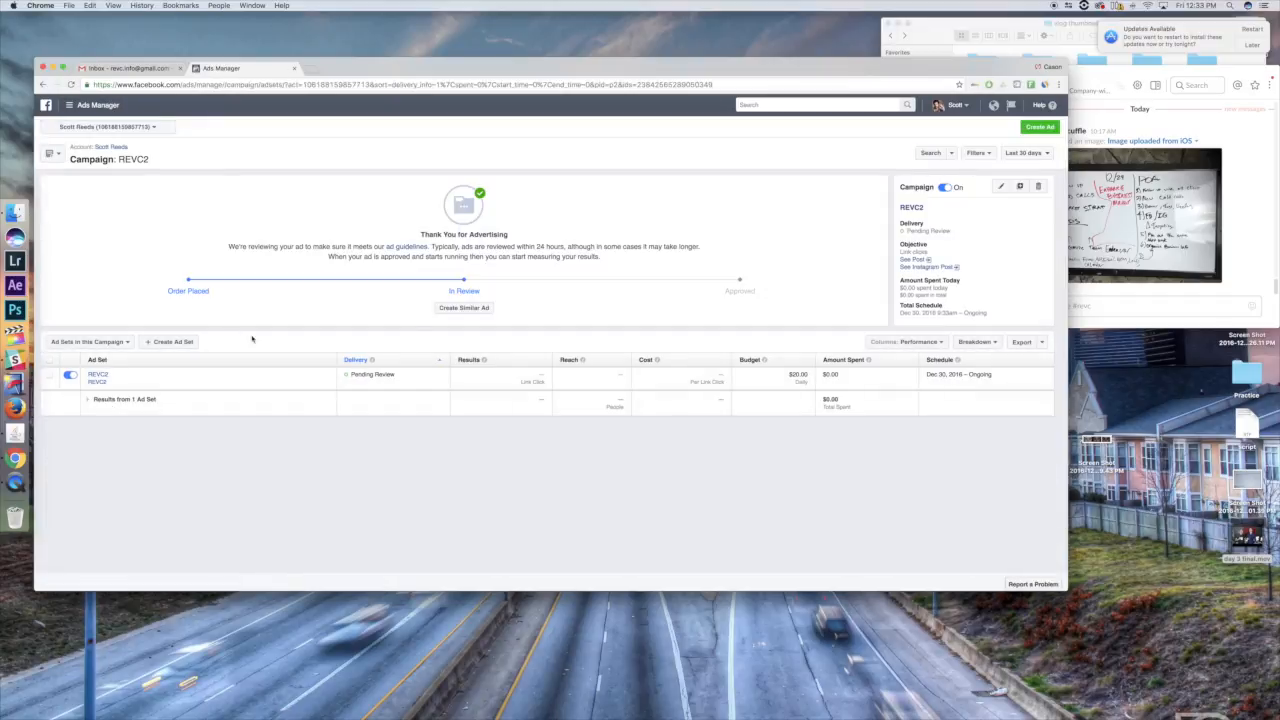
left_click(49, 376)
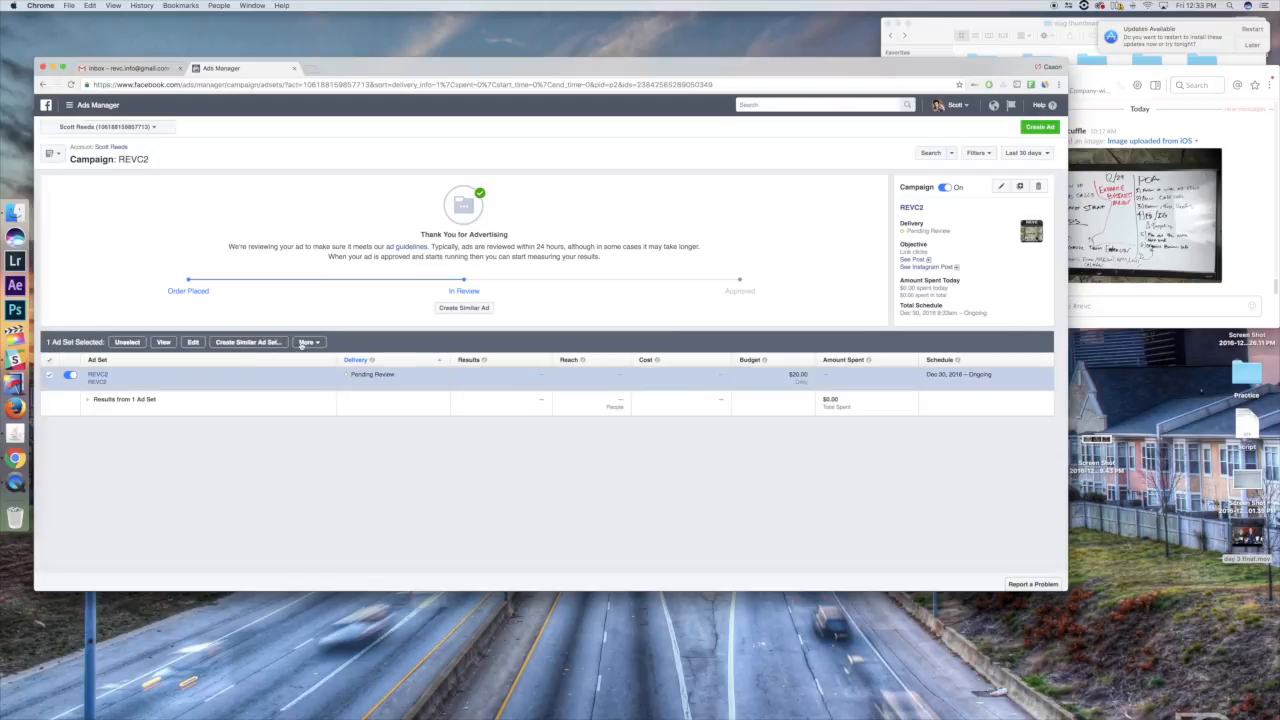
- View the campaign's Facebook post, and look over the REVC2 ad set's settings without saving any change
left_click(916, 262)
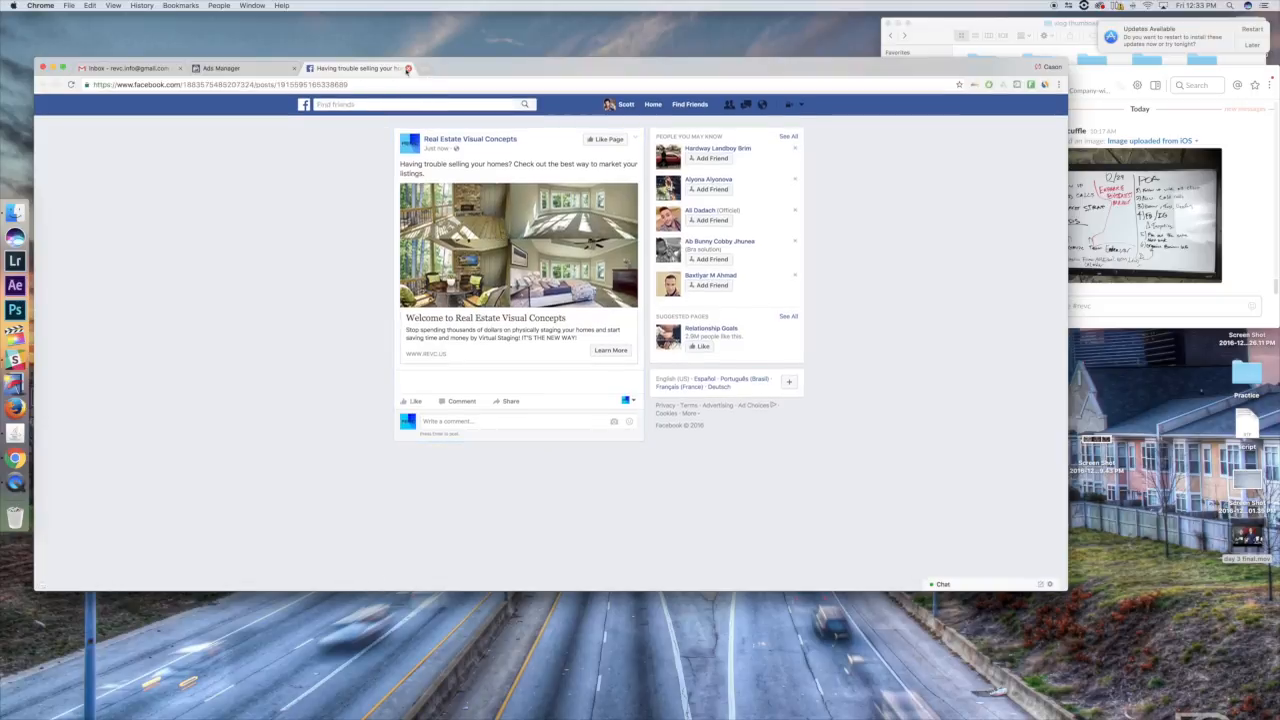
left_click(407, 68)
left_click(193, 342)
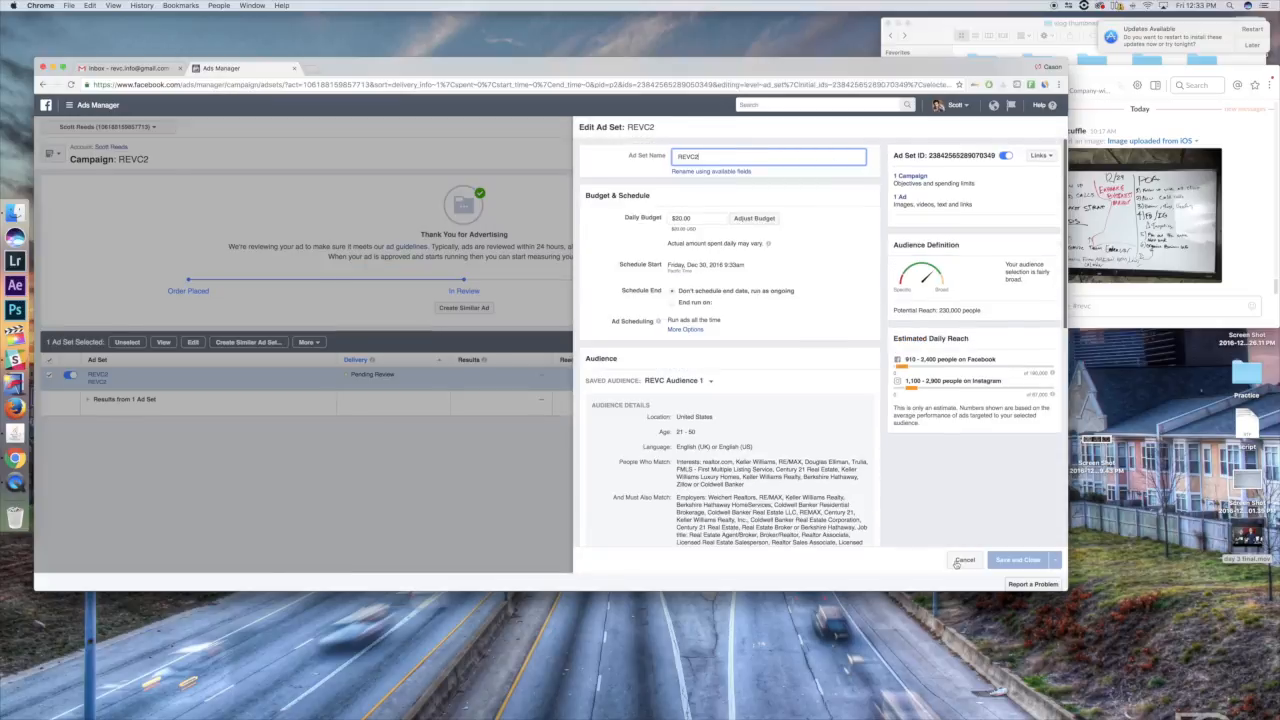
left_click(962, 560)
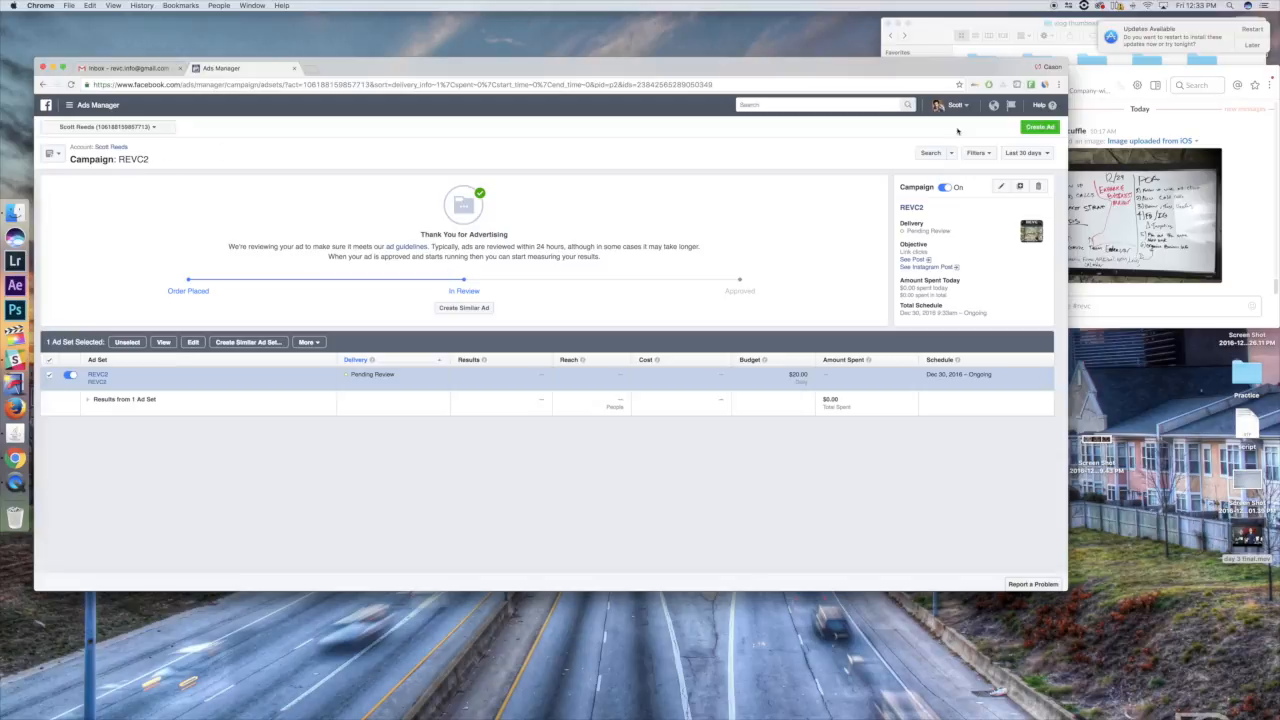